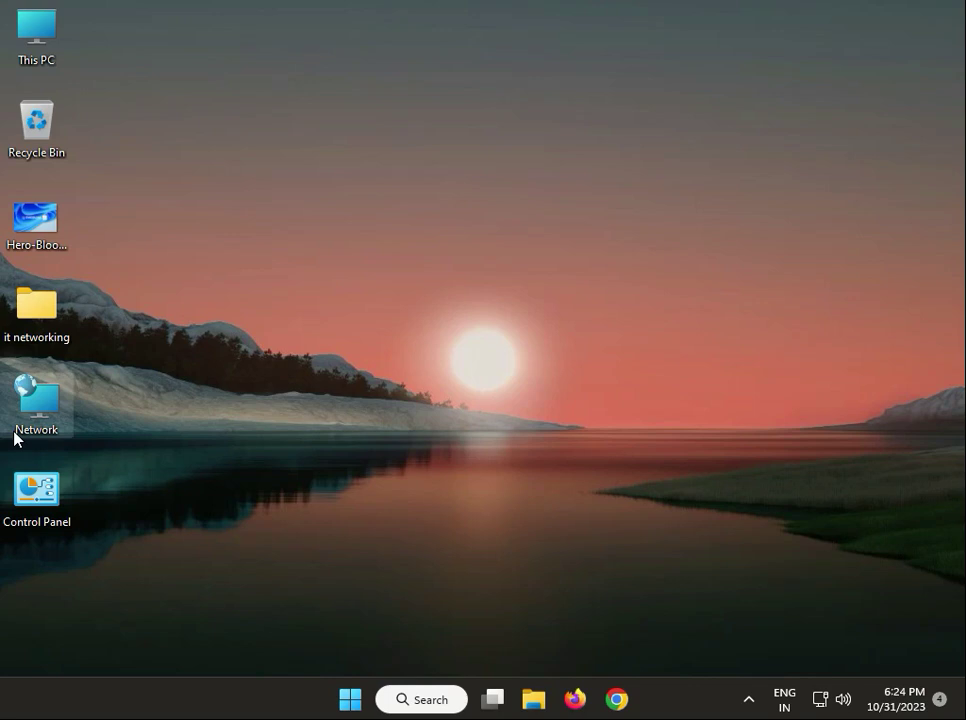
# Open Control Panel and display its items as small icons.
pyautogui.click(341, 694)
pyautogui.write('con')
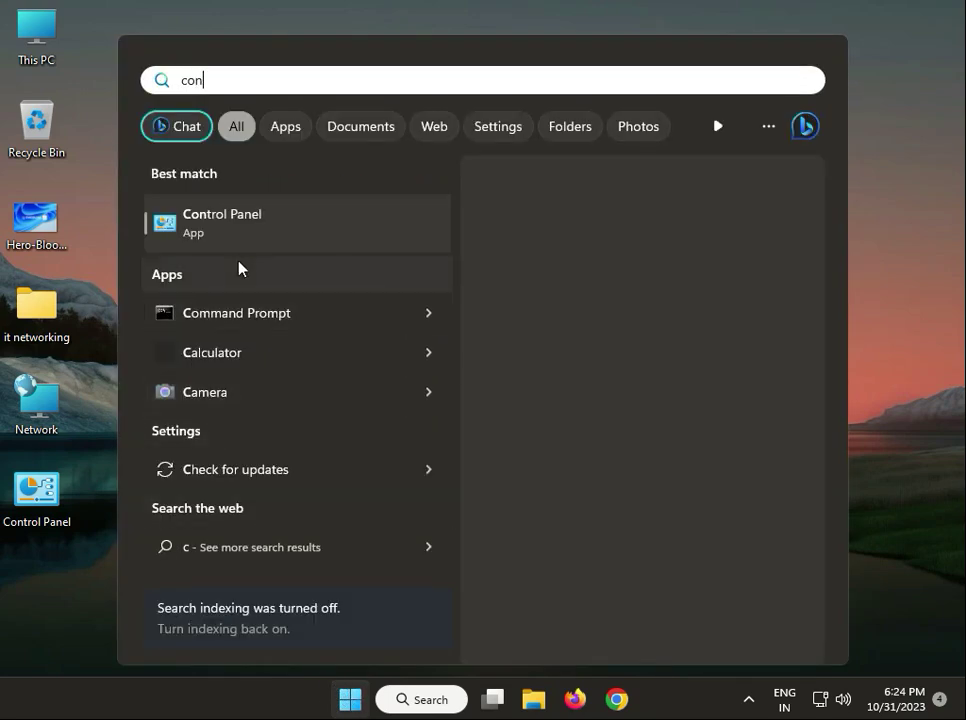
pyautogui.click(248, 248)
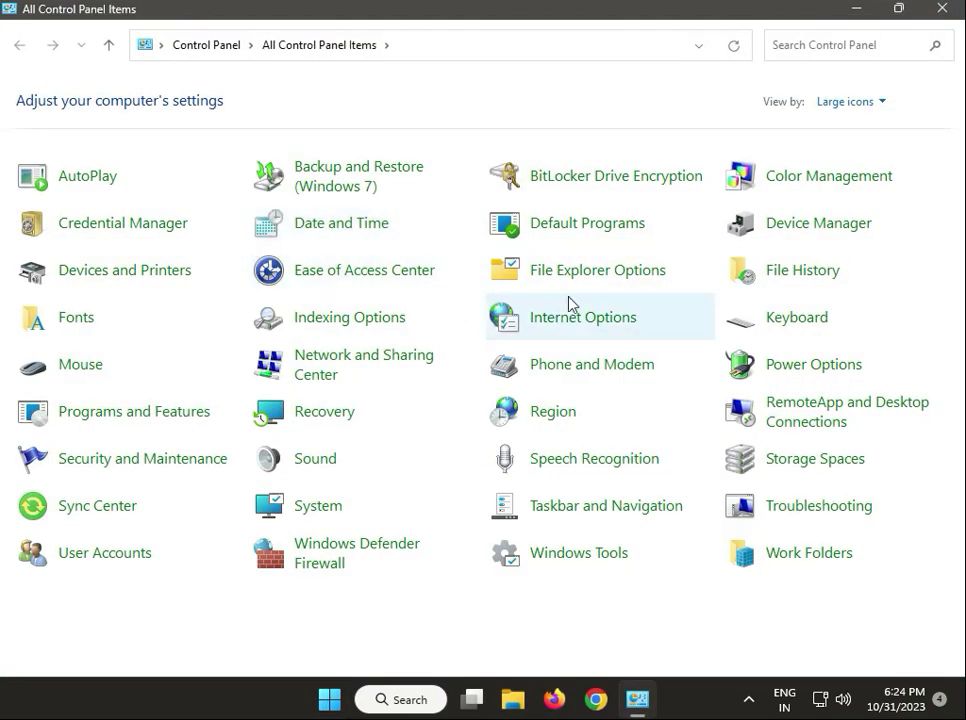
pyautogui.click(868, 102)
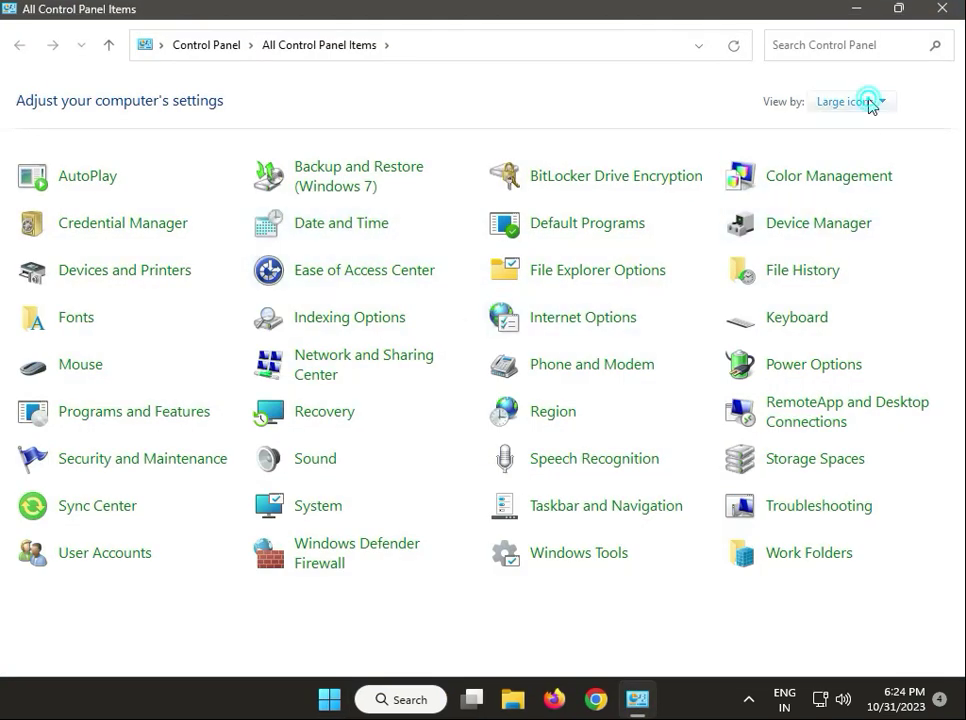
pyautogui.click(853, 175)
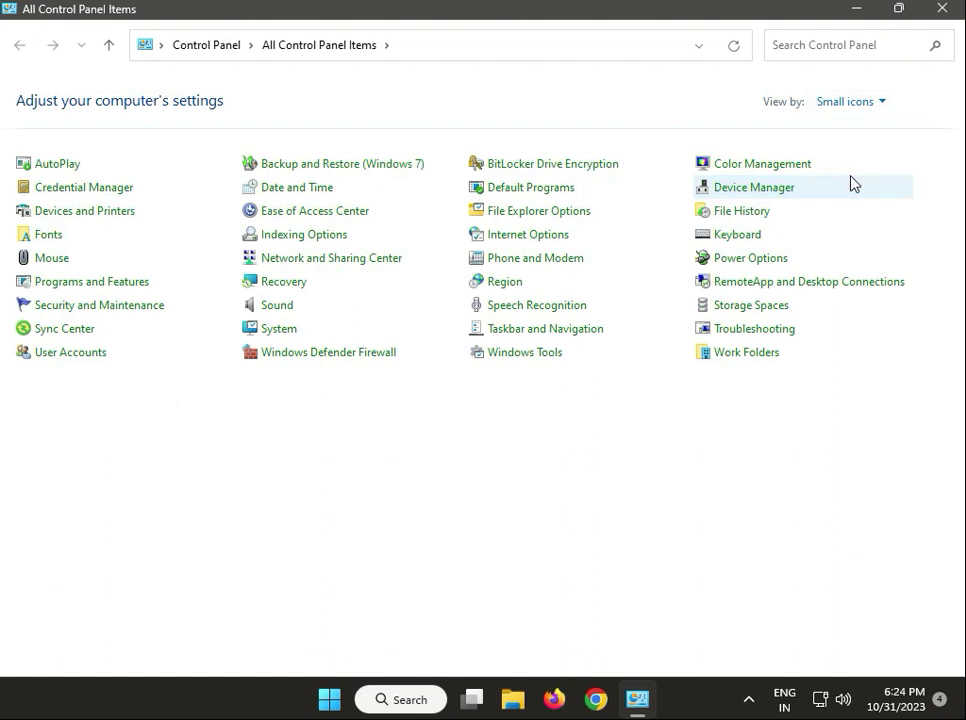
# Open the Sound settings and try to set Speakers as the default playback device.
pyautogui.click(274, 313)
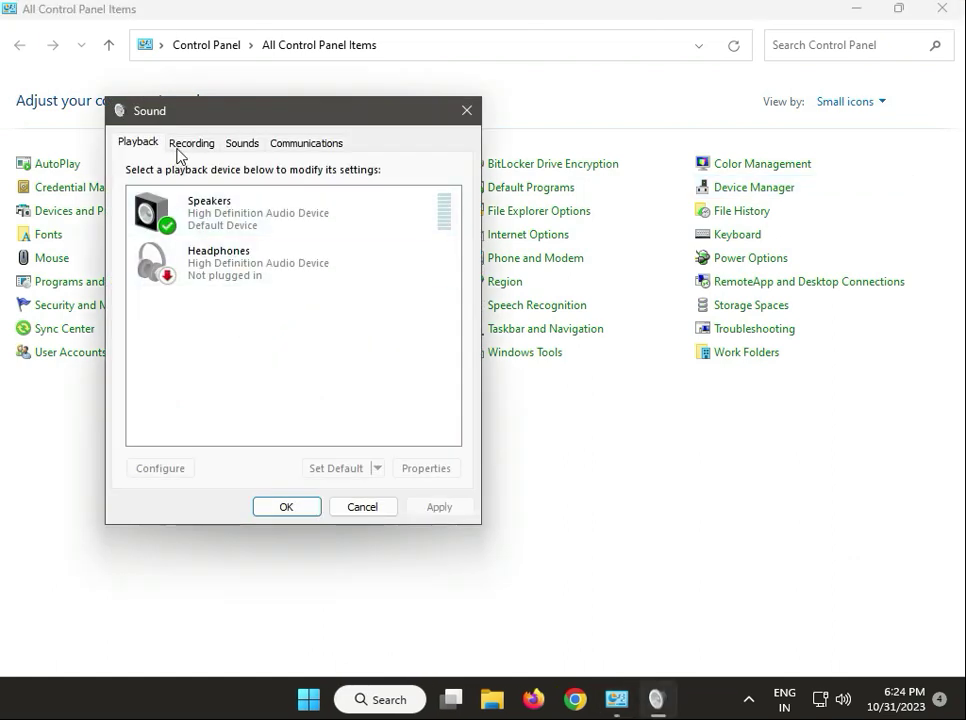
pyautogui.click(270, 231)
pyautogui.click(272, 276)
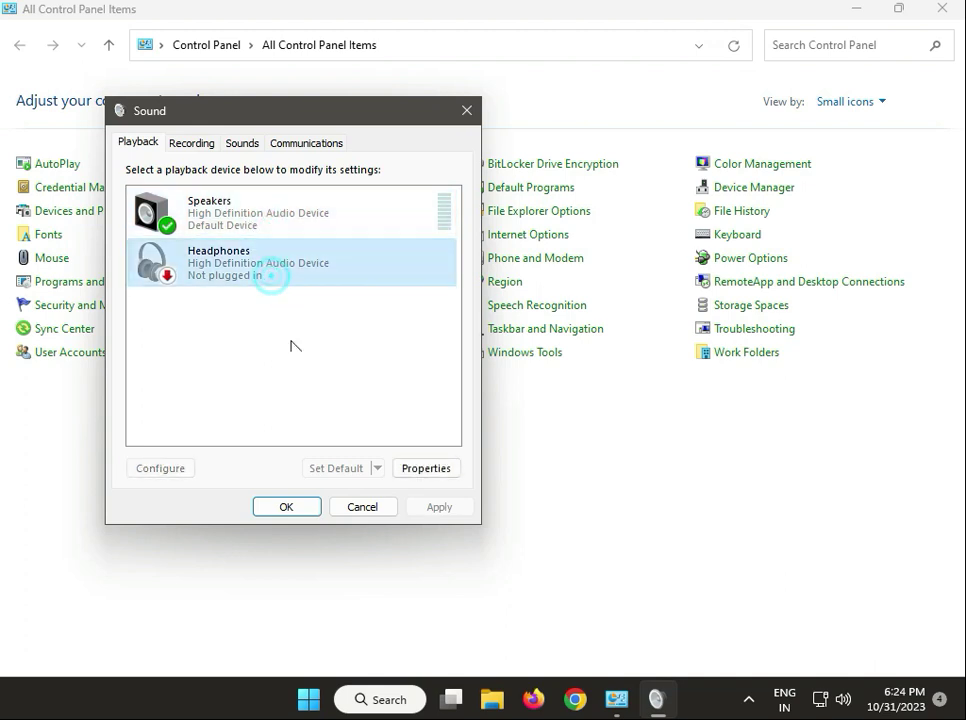
pyautogui.click(276, 211)
pyautogui.click(334, 469)
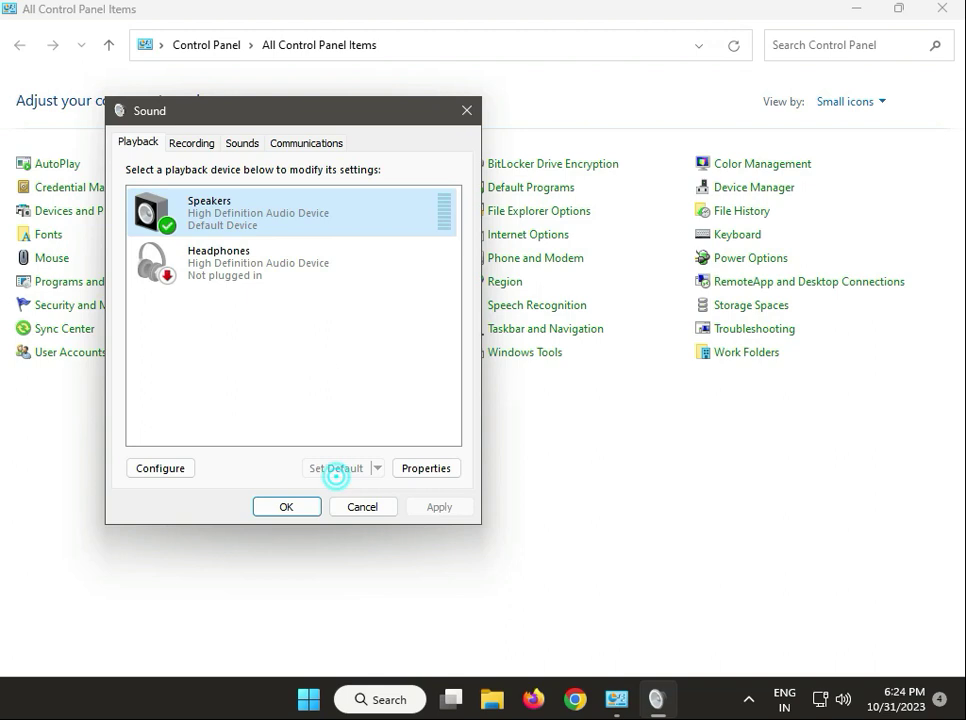
# Disable the Microphone recording device and enable it again.
pyautogui.click(192, 144)
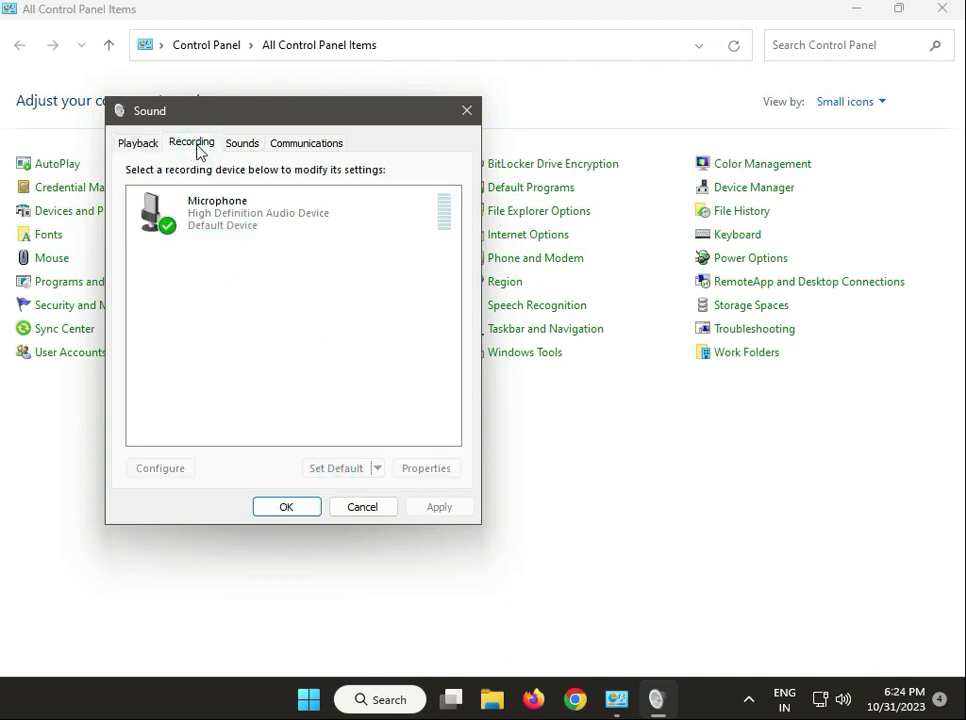
pyautogui.rightClick(223, 228)
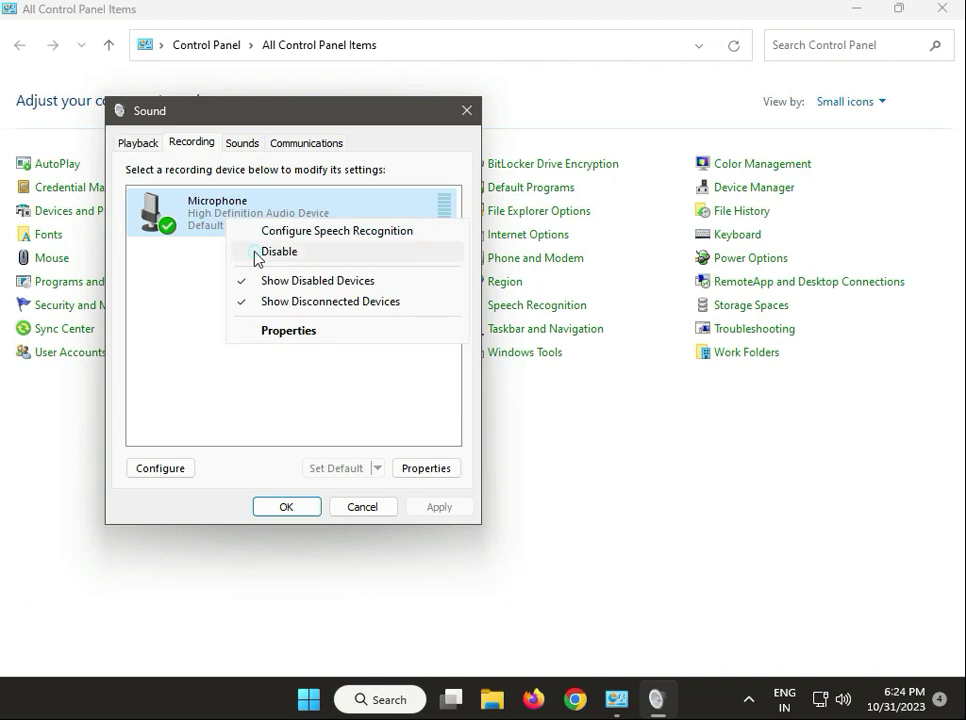
pyautogui.click(252, 253)
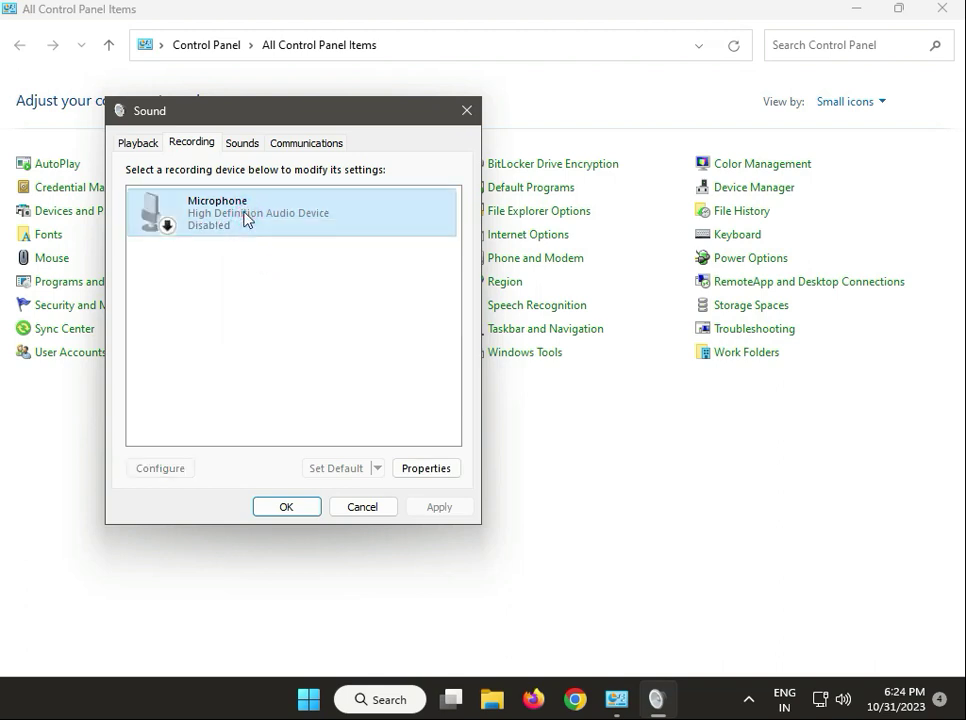
pyautogui.rightClick(247, 219)
pyautogui.click(273, 225)
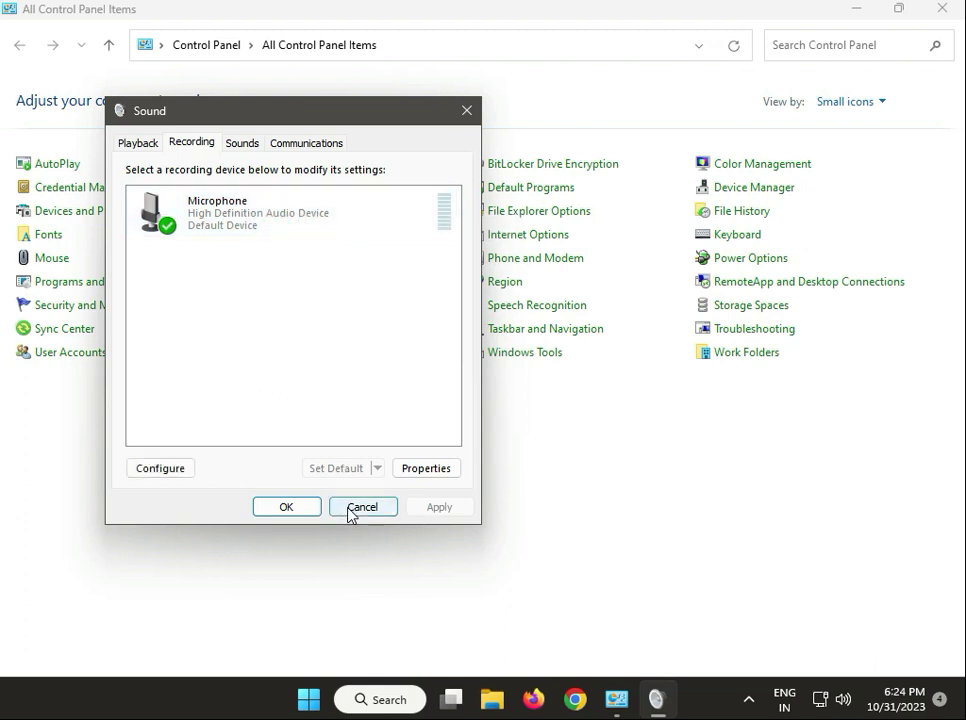
# Review the Microphone's Listen, Levels and Advanced properties, accept them, and close the Sound settings and Control Panel.
pyautogui.moveTo(673, 714)
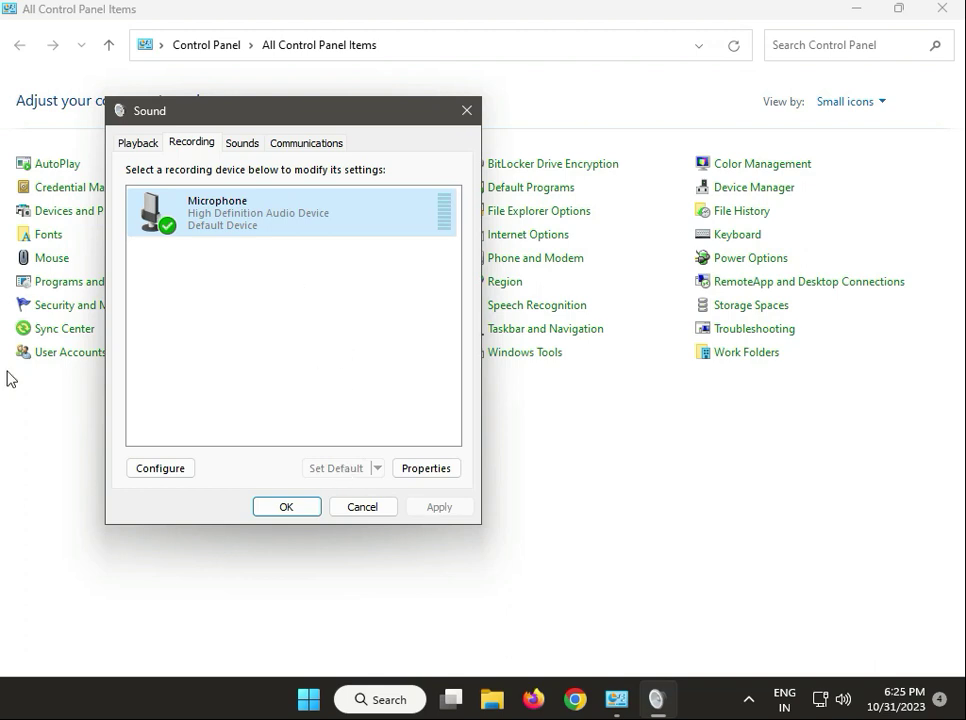
pyautogui.rightClick(272, 230)
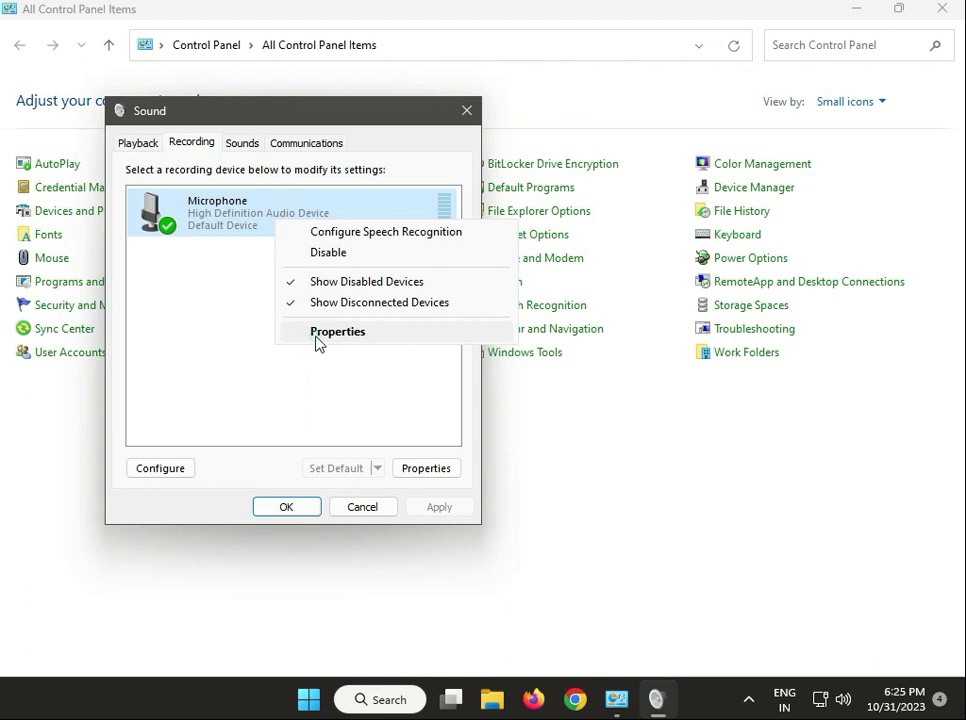
pyautogui.click(316, 336)
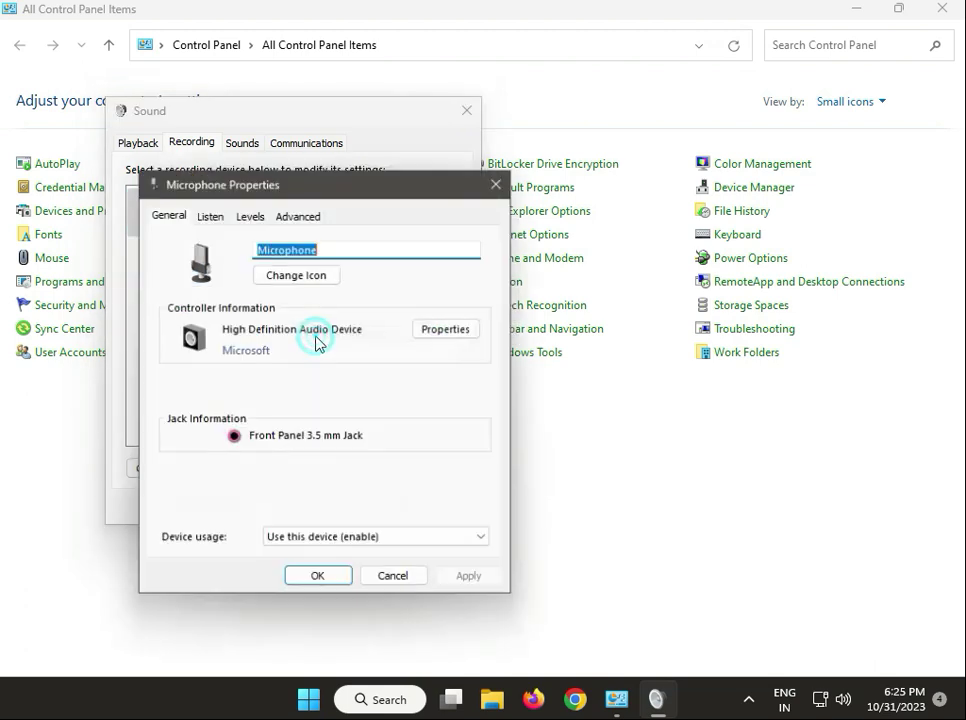
pyautogui.click(206, 216)
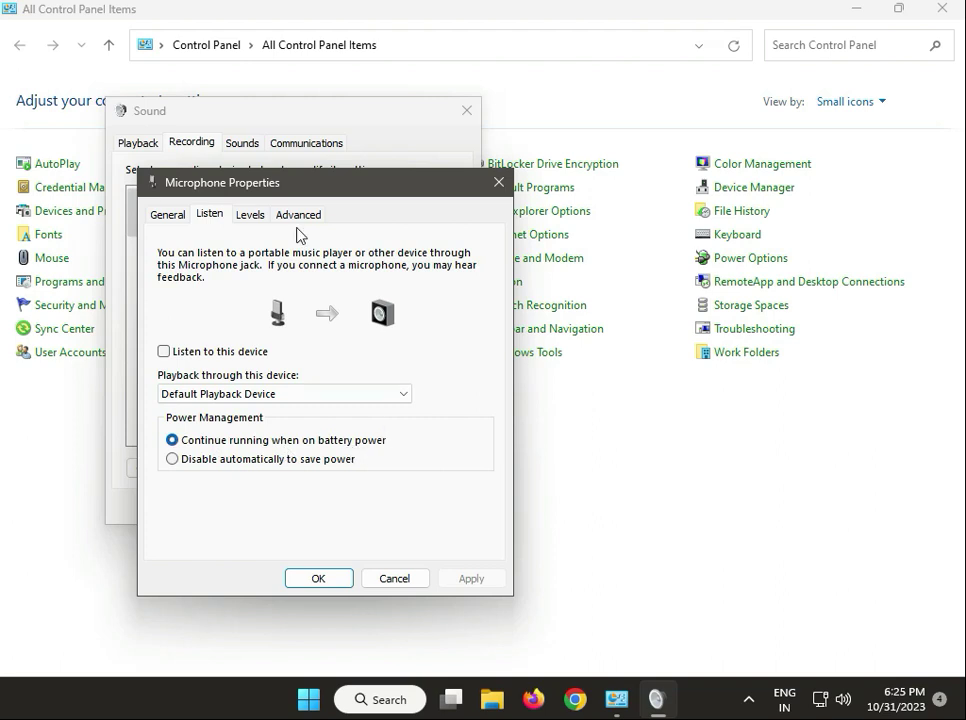
pyautogui.click(243, 216)
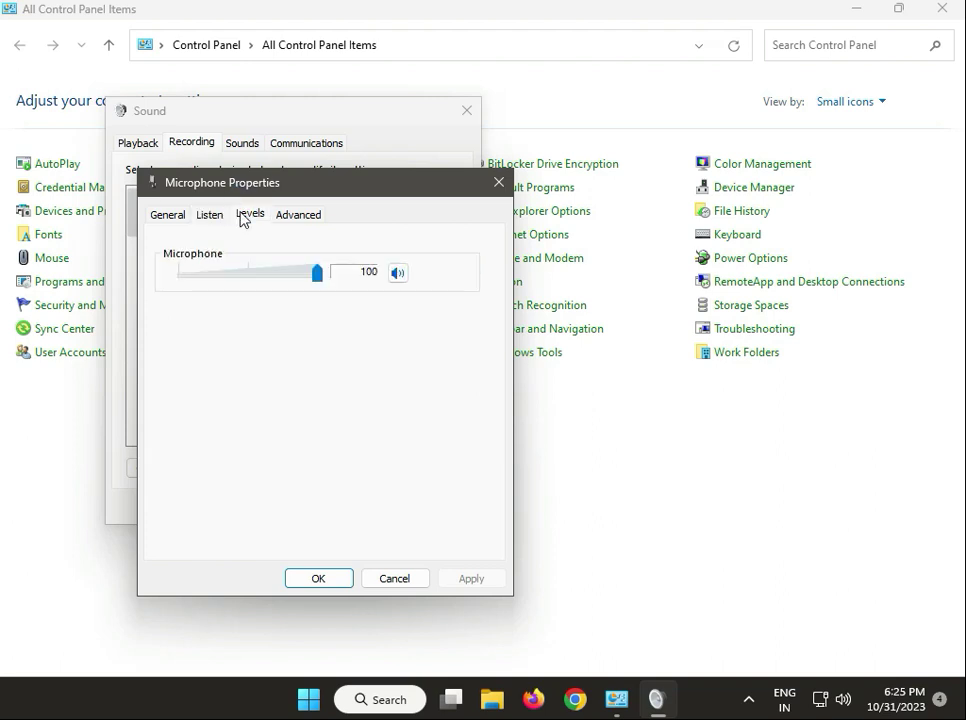
pyautogui.click(319, 221)
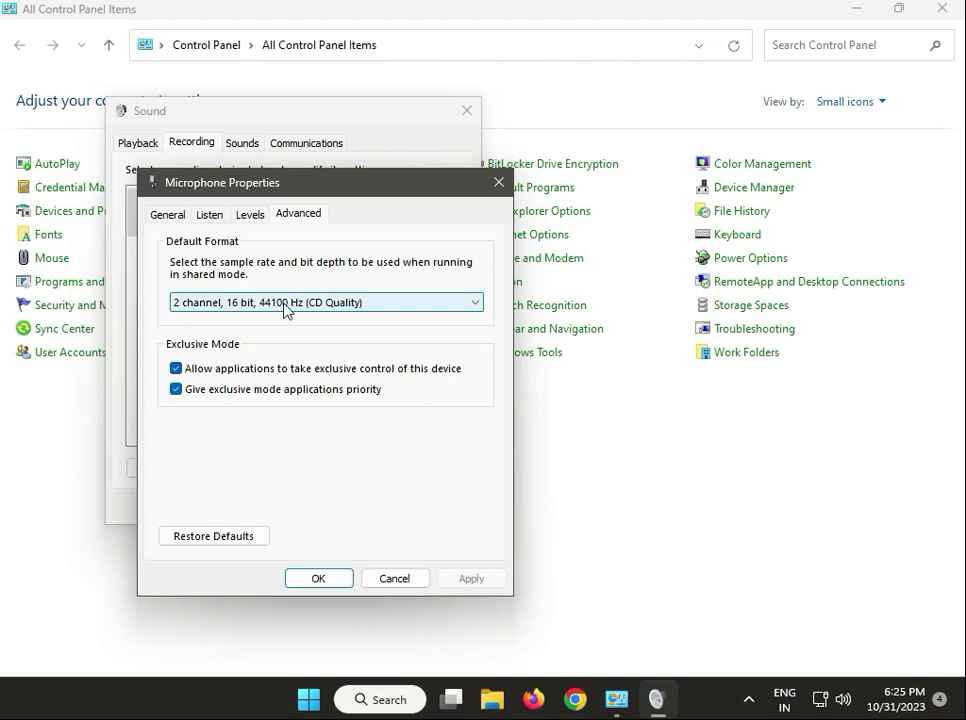
pyautogui.click(342, 582)
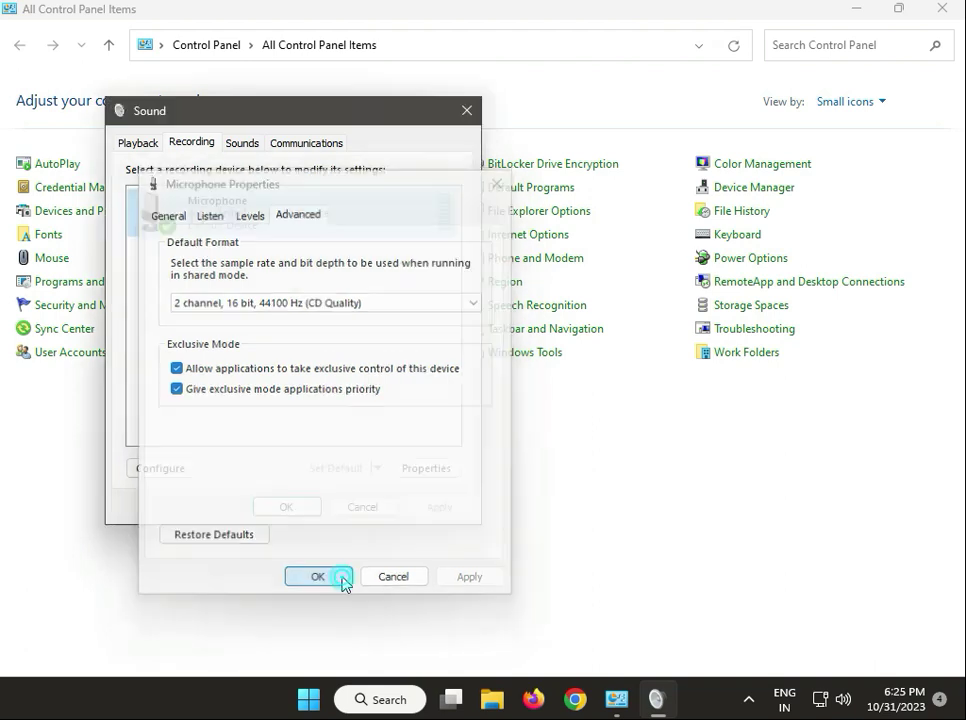
pyautogui.click(305, 517)
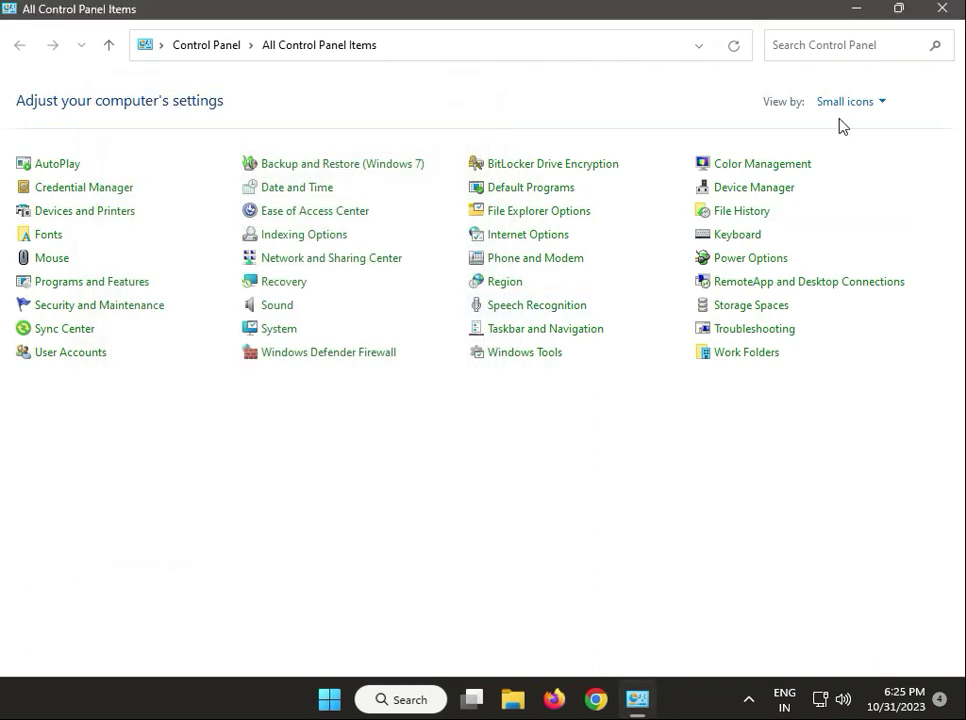
pyautogui.click(941, 10)
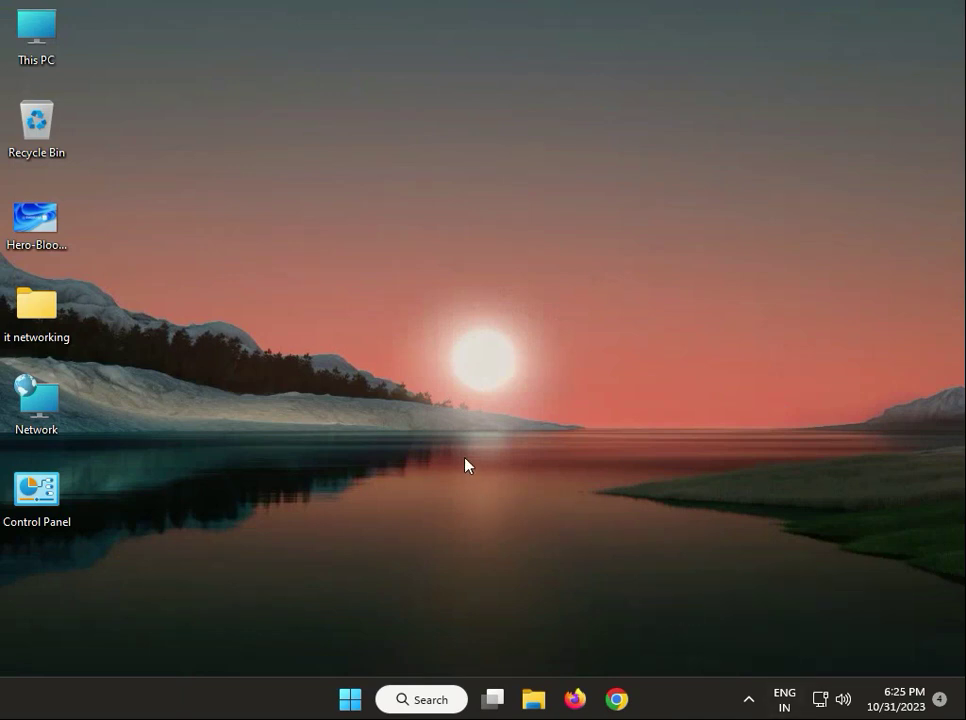
# Switch to Chrome and search Google for "logitech headphone driver".
pyautogui.click(616, 698)
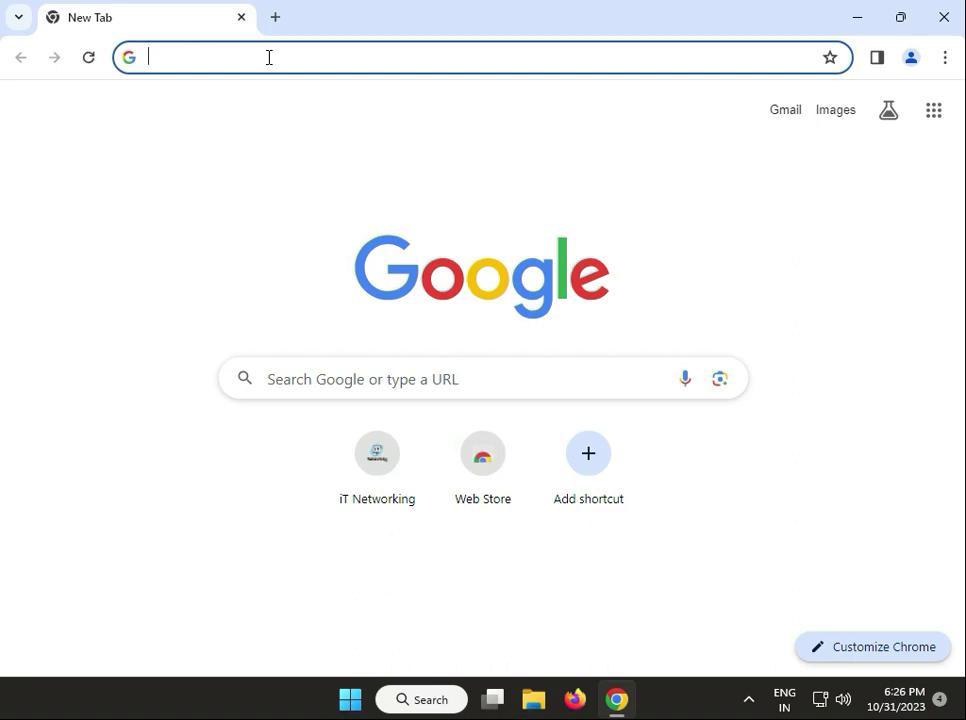
pyautogui.write('logi')
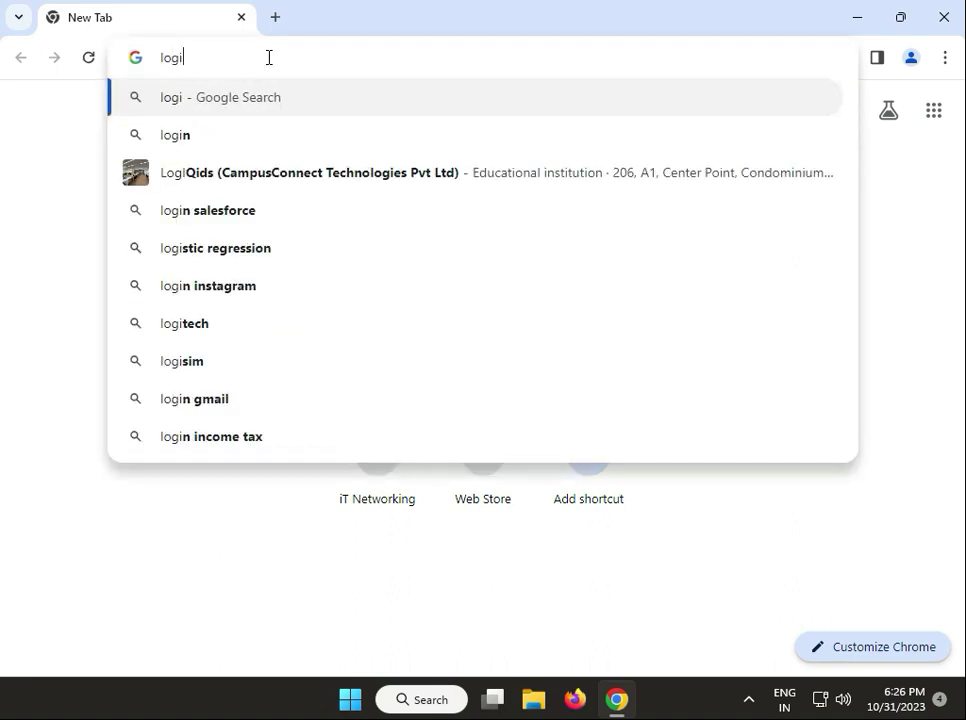
pyautogui.write('tec')
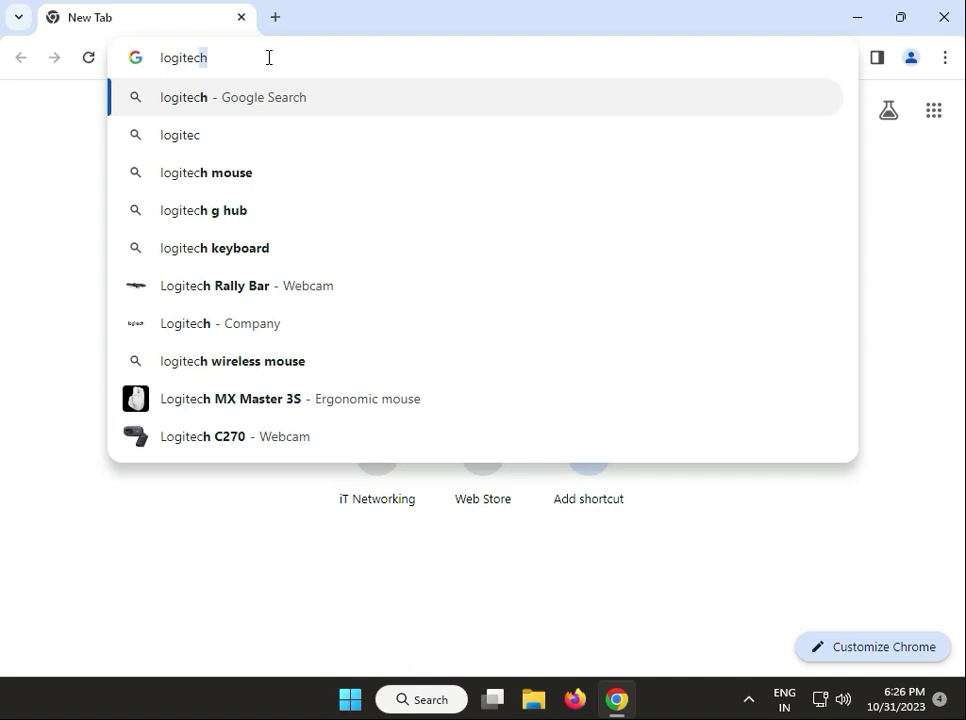
pyautogui.write('h')
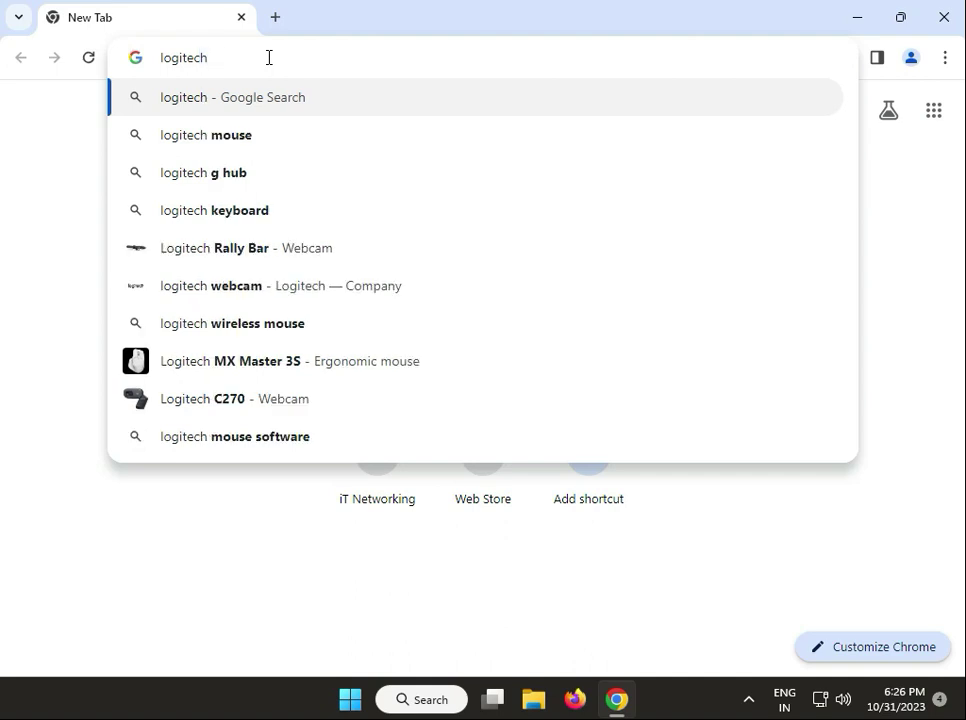
pyautogui.write(' head')
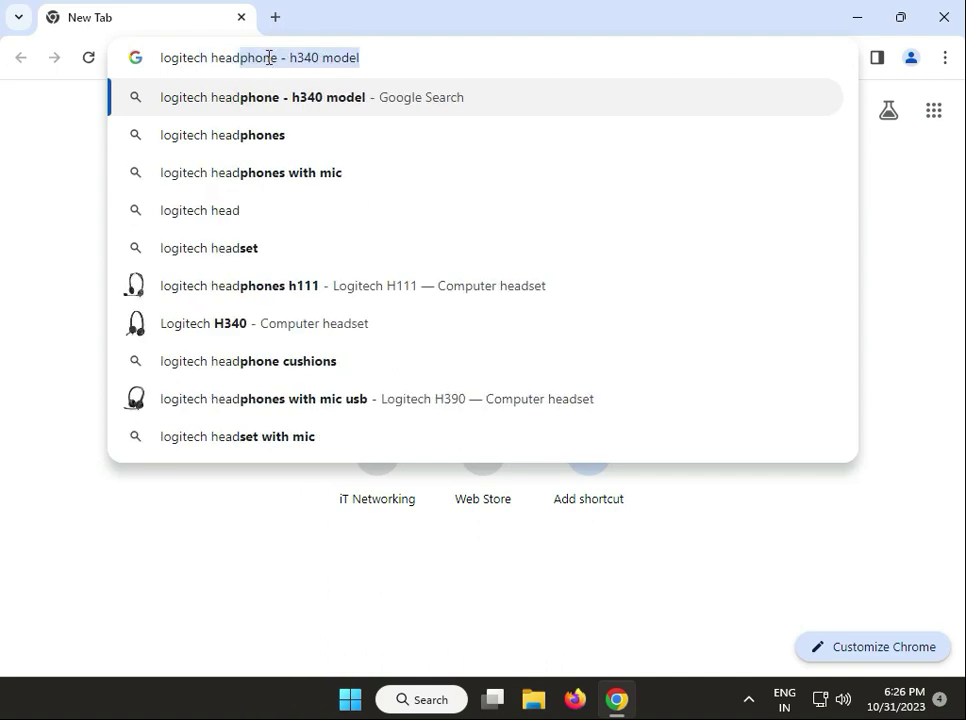
pyautogui.press('Right')
pyautogui.press('BackSpace')
pyautogui.press('BackSpace')
pyautogui.press('BackSpace')
pyautogui.press('BackSpace')
pyautogui.press('BackSpace')
pyautogui.press('BackSpace')
pyautogui.press('BackSpace')
pyautogui.press('BackSpace')
pyautogui.press('BackSpace')
pyautogui.press('BackSpace')
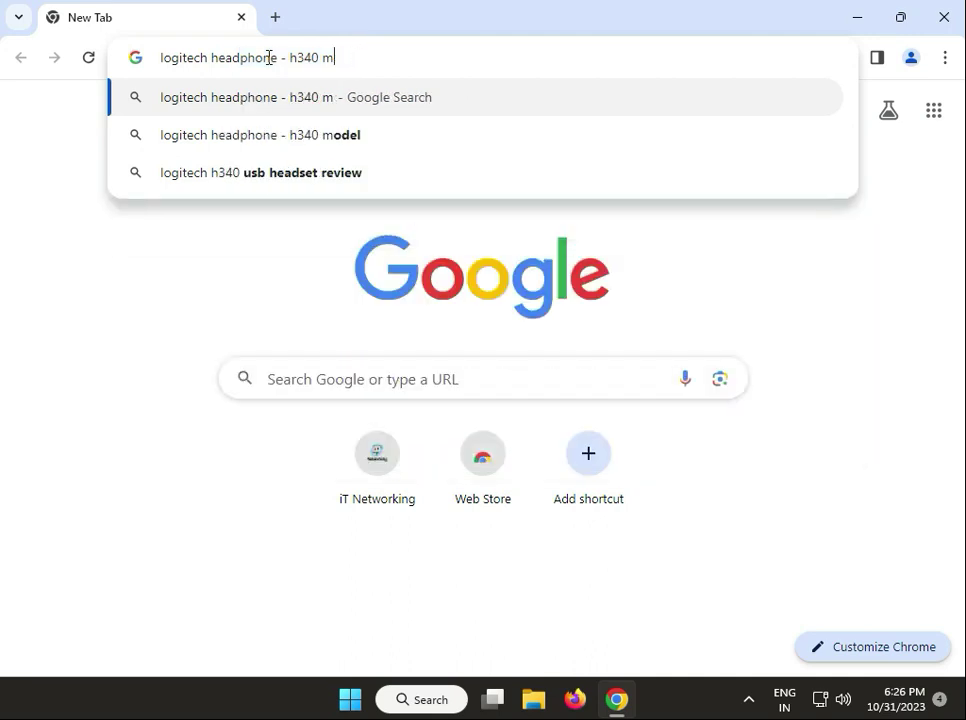
pyautogui.press('BackSpace')
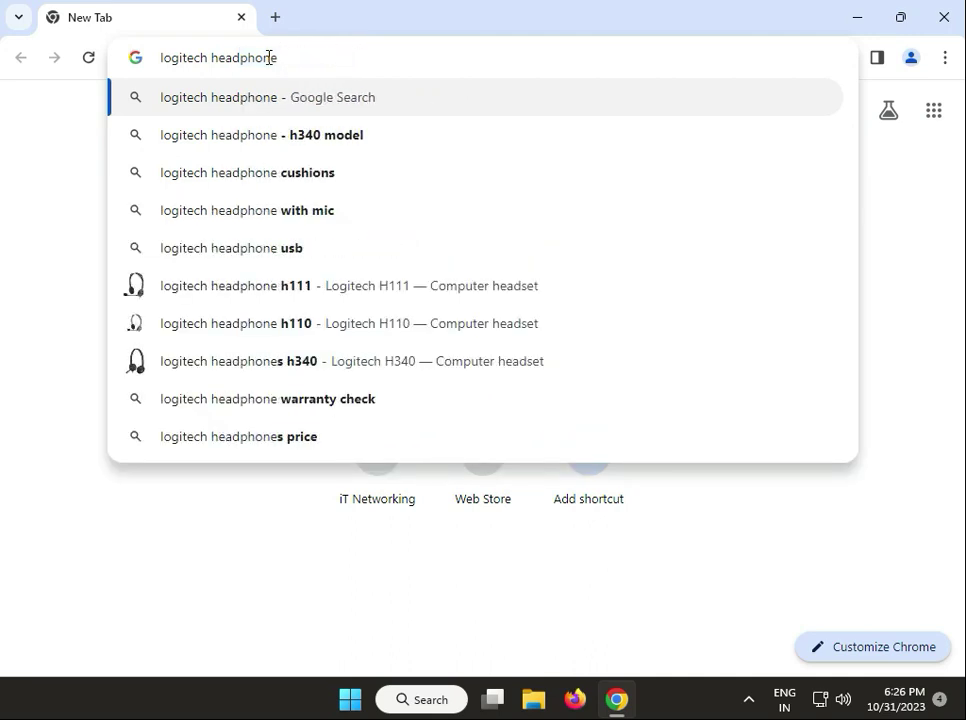
pyautogui.write('dri')
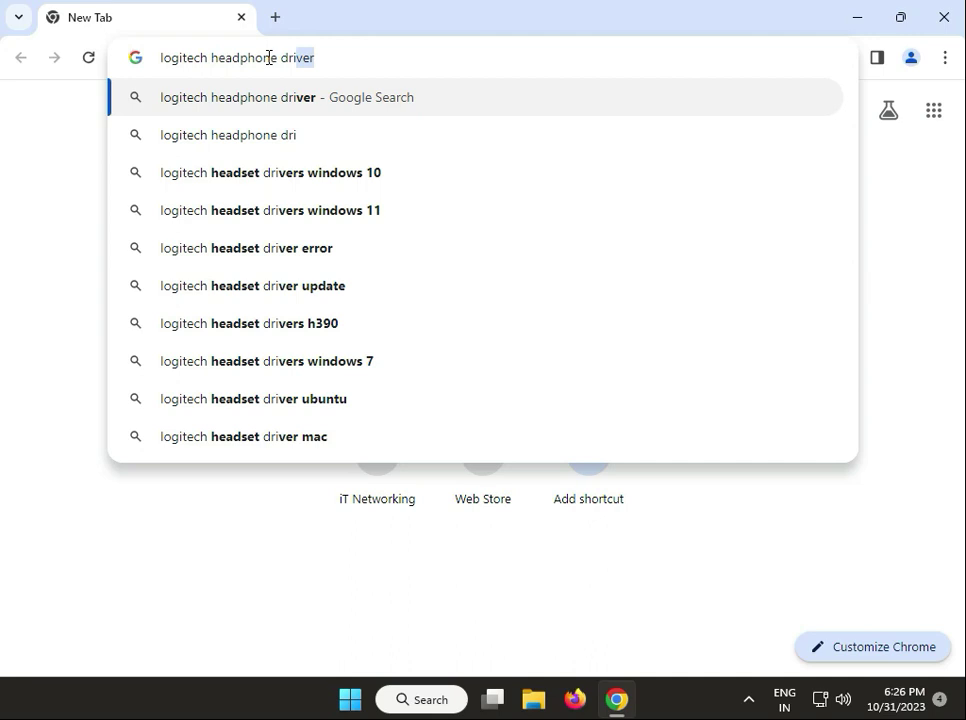
pyautogui.press('Return')
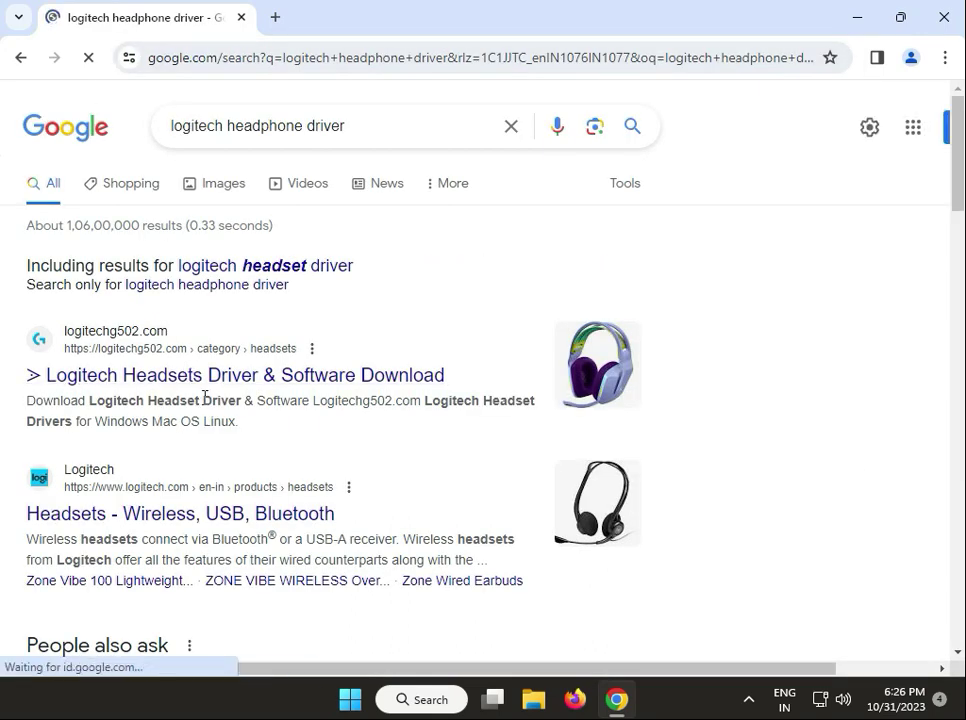
# Look through Logitech's official headsets page from the search results, and close the browser.
pyautogui.click(232, 508)
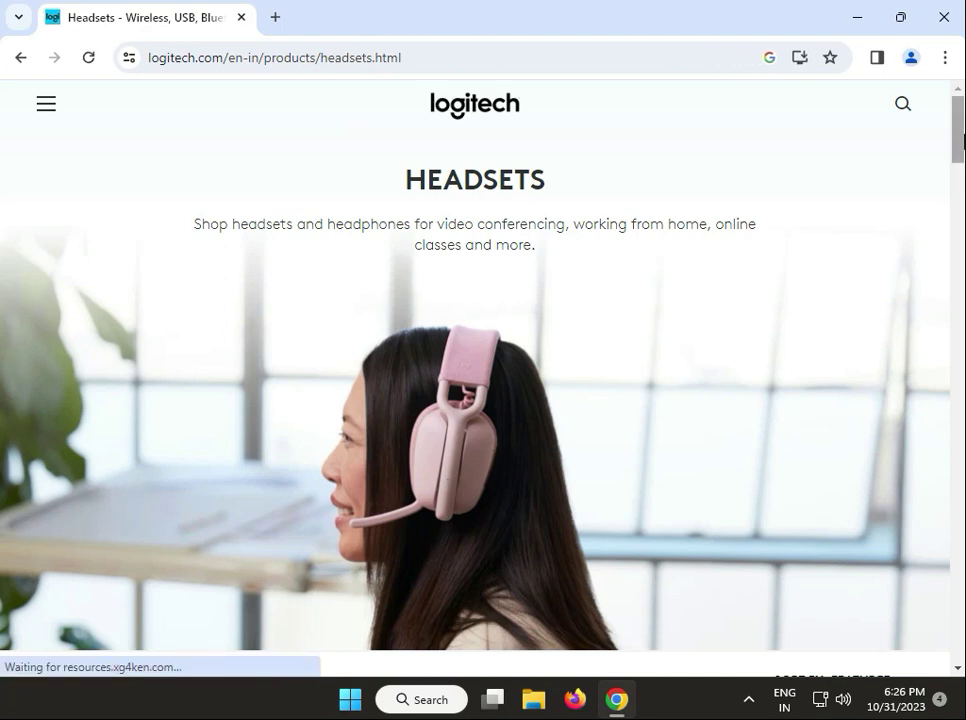
pyautogui.moveTo(958, 145); pyautogui.dragTo(938, 270)
pyautogui.click(943, 17)
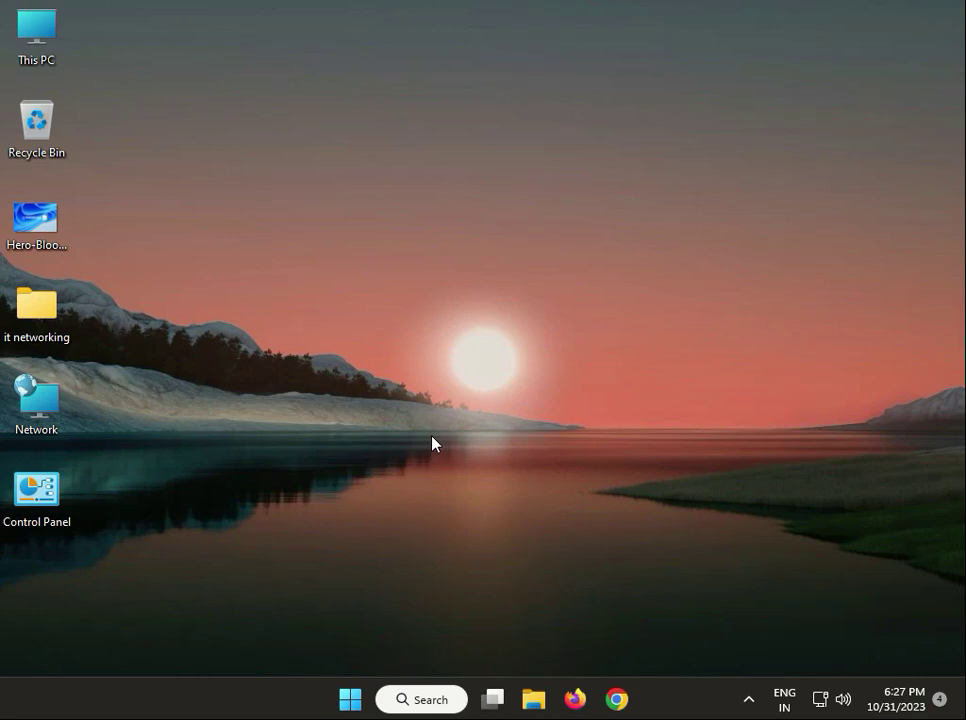
# Open the microphone permissions under Privacy & security in Windows Settings, and turn Microphone access off and on again.
pyautogui.click(349, 699)
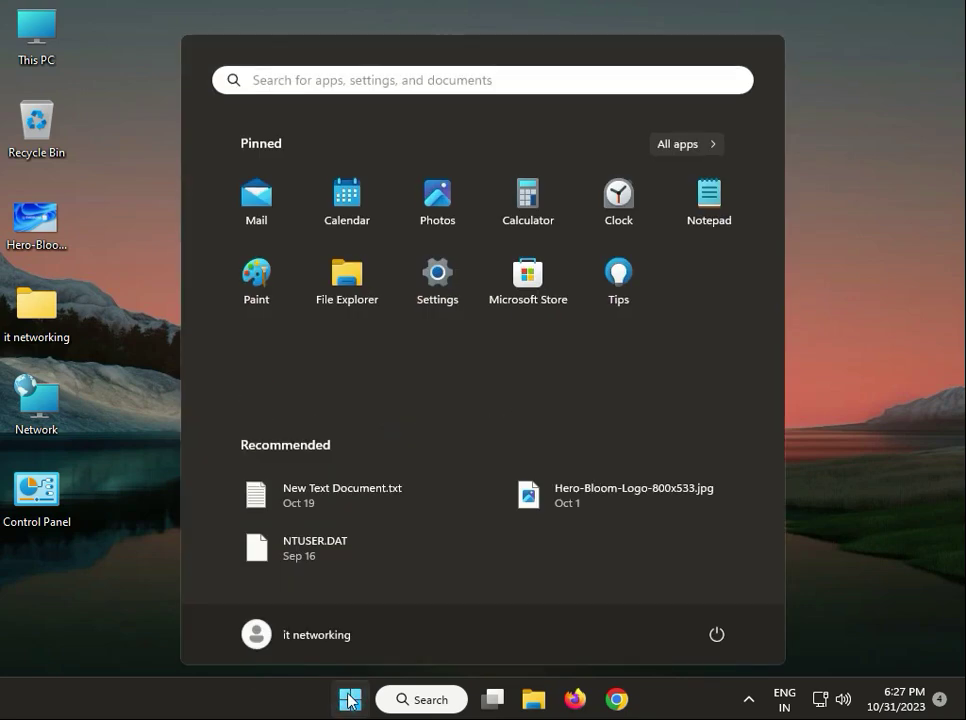
pyautogui.click(438, 290)
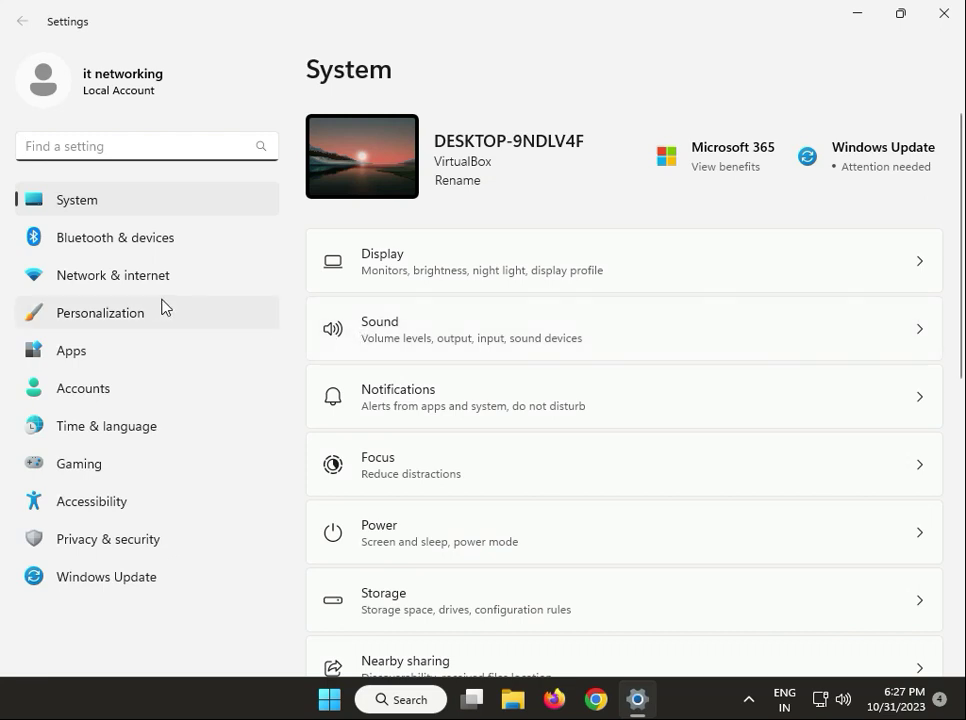
pyautogui.click(148, 540)
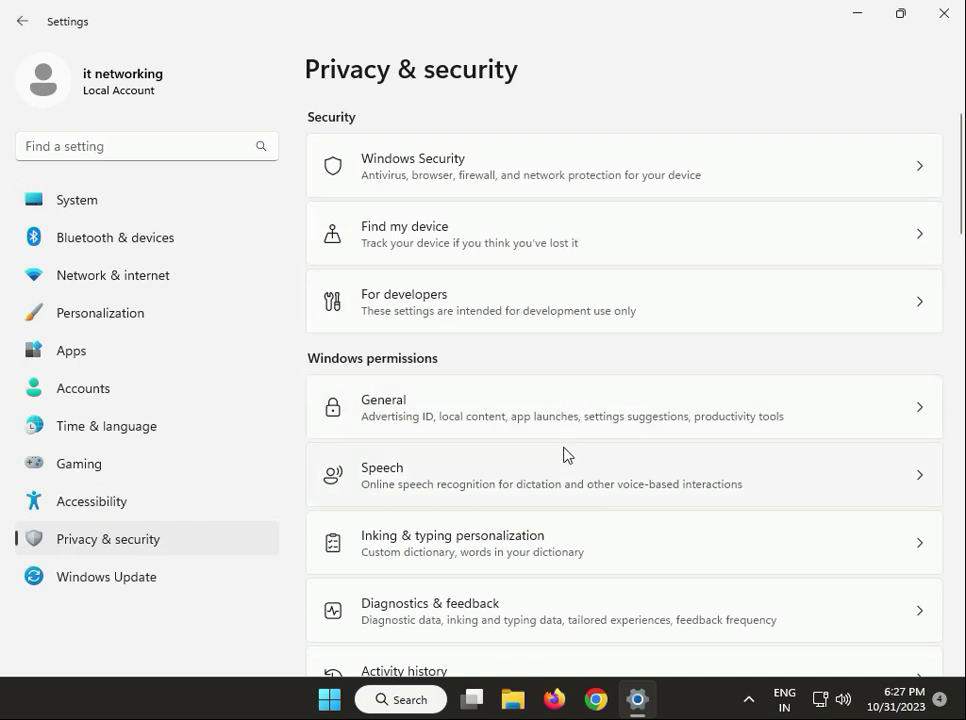
pyautogui.scroll(-3, 955, 250)
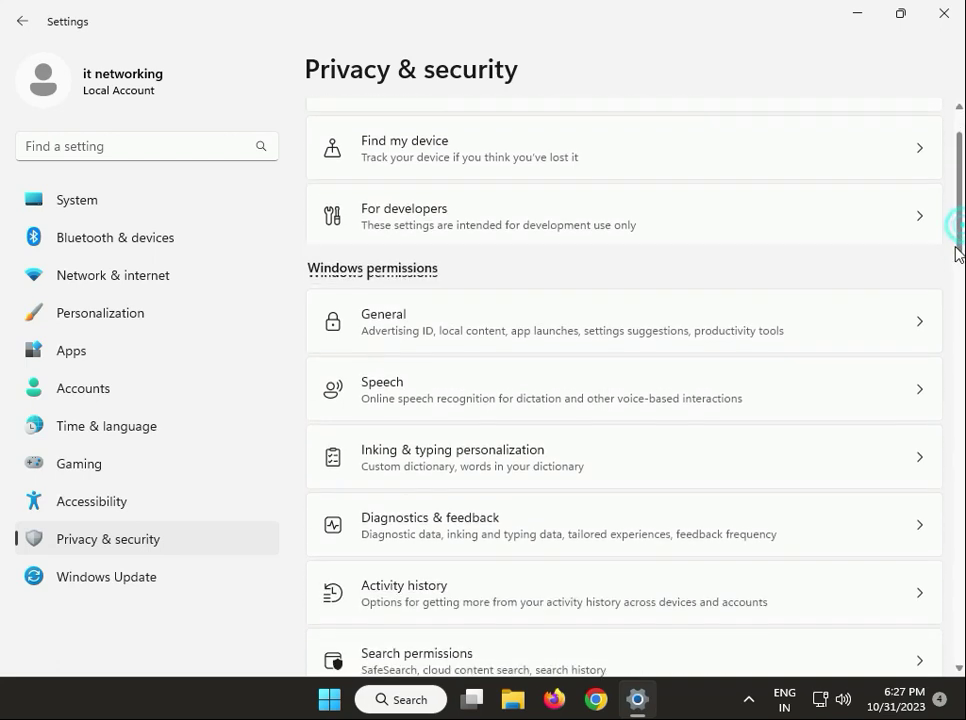
pyautogui.scroll(-5, 950, 290)
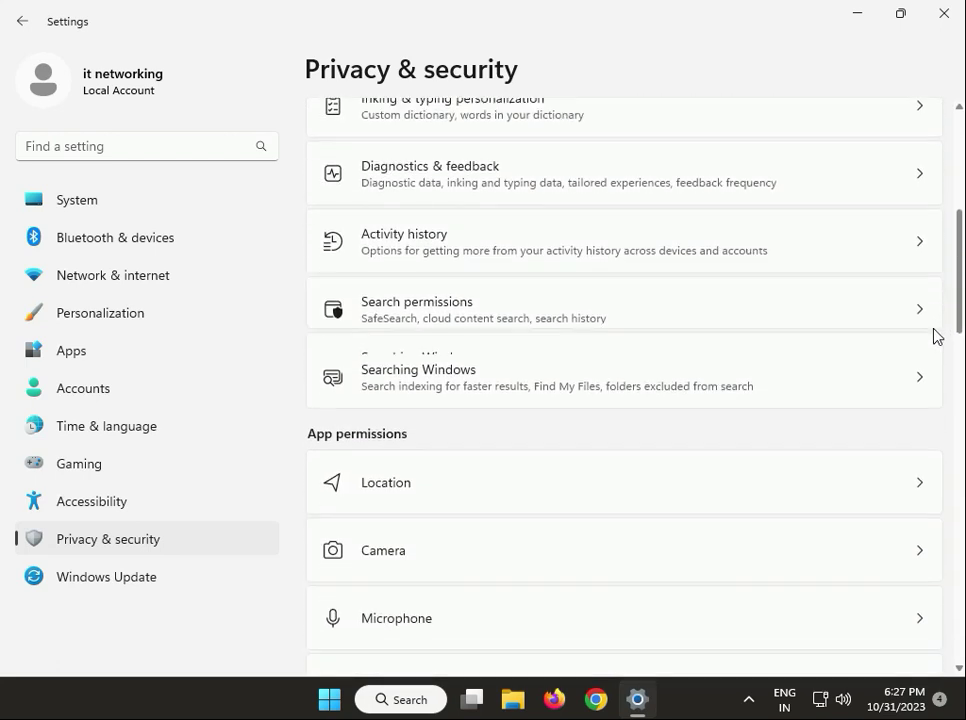
pyautogui.click(683, 416)
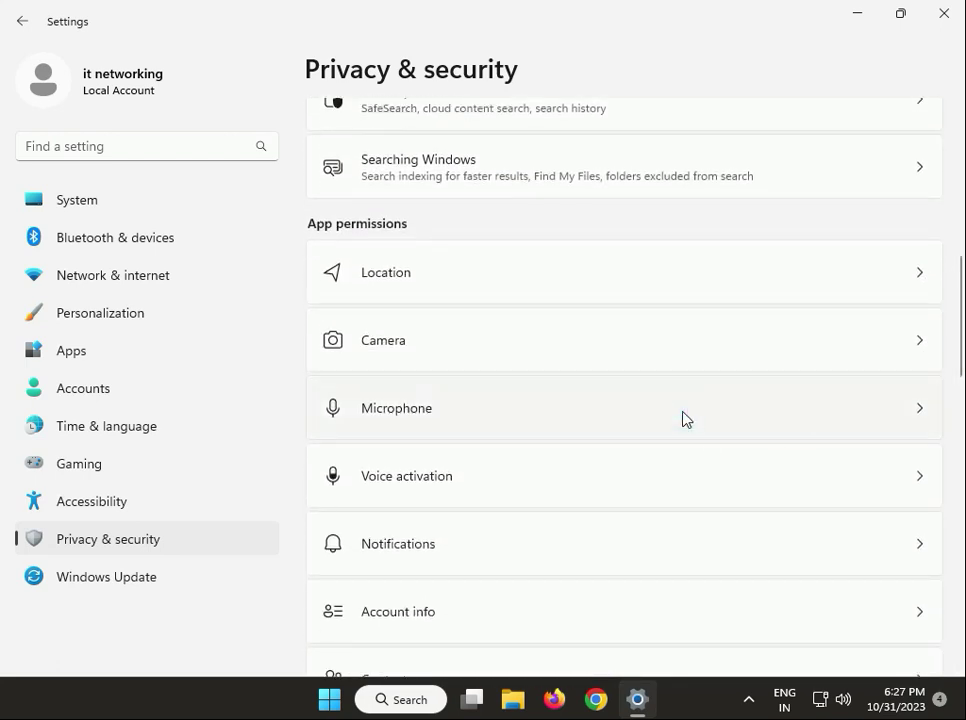
pyautogui.click(910, 205)
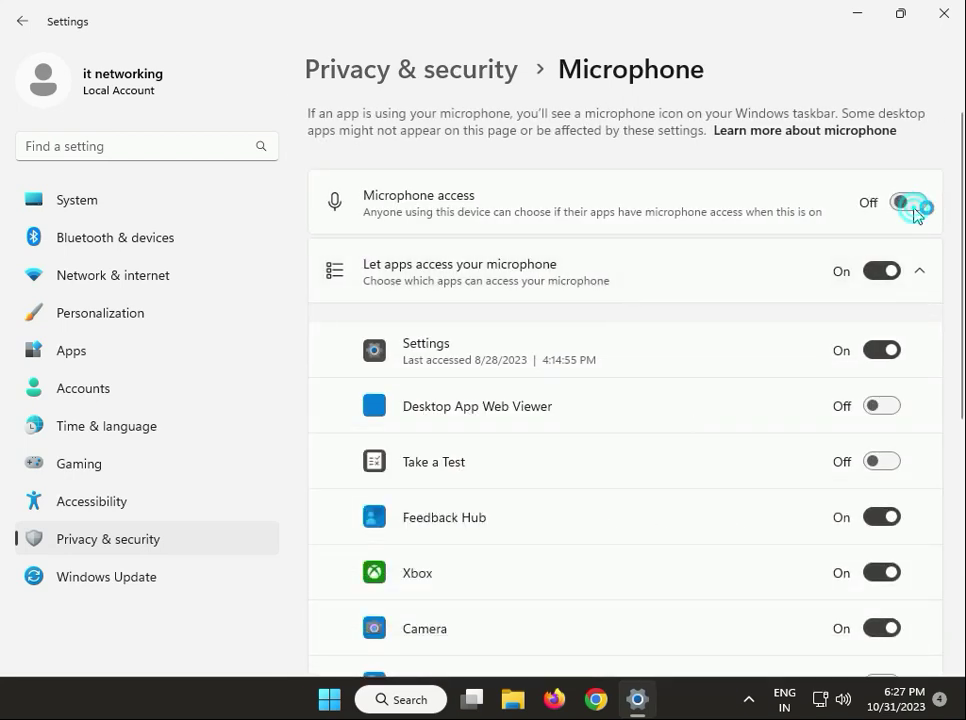
pyautogui.click(913, 211)
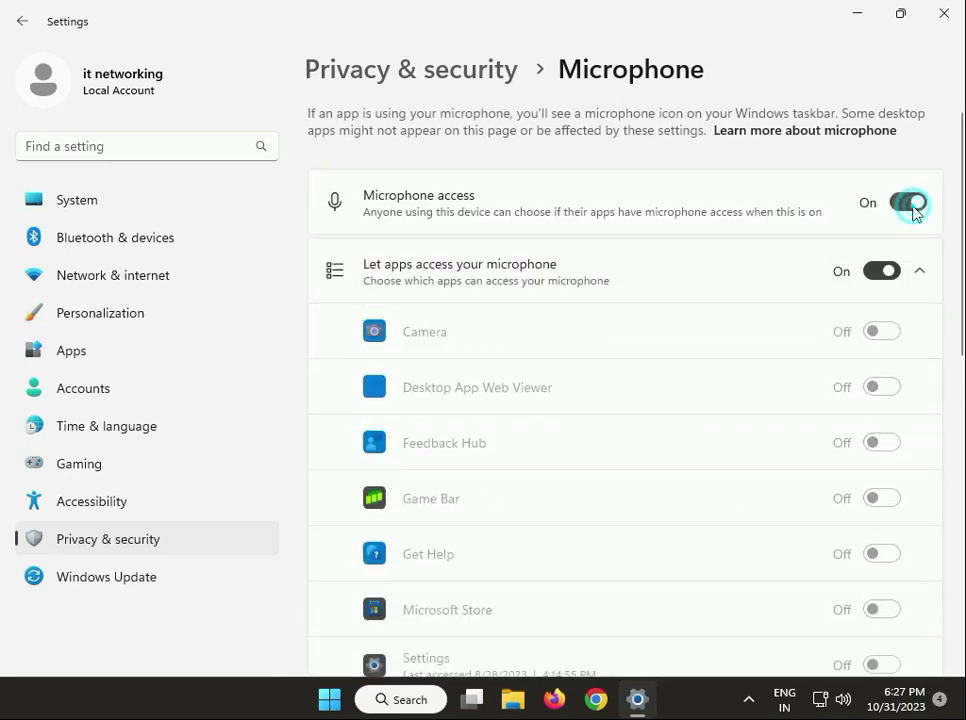
# Allow microphone access for Desktop App Web Viewer, Sound Recorder, Take a Test, WhatsApp and WhatsApp Beta, and close Settings.
pyautogui.click(884, 390)
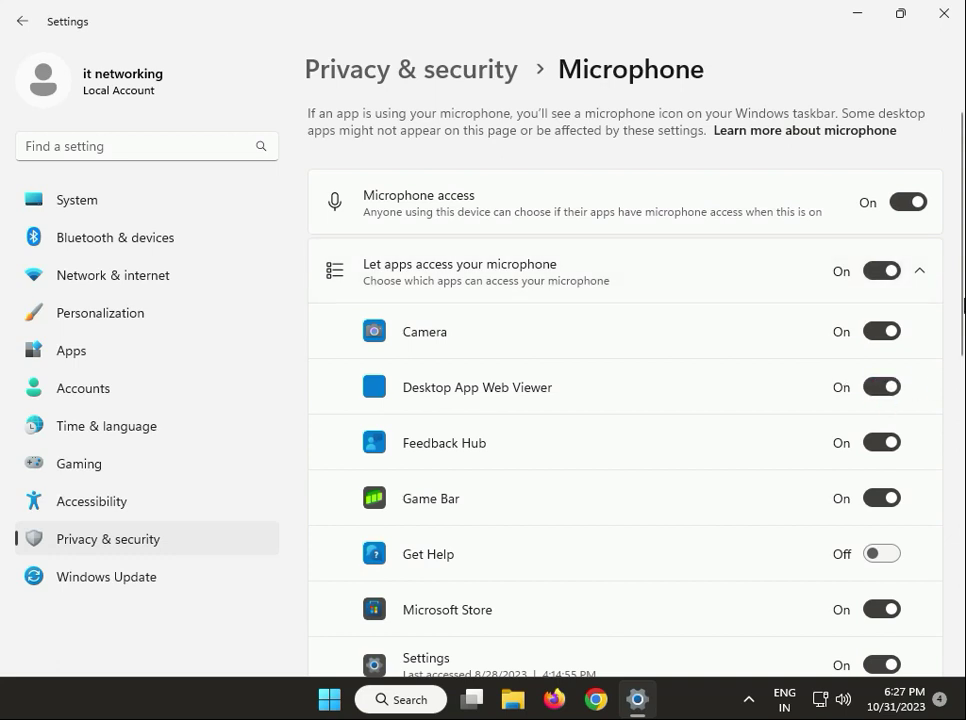
pyautogui.moveTo(955, 300); pyautogui.dragTo(949, 433)
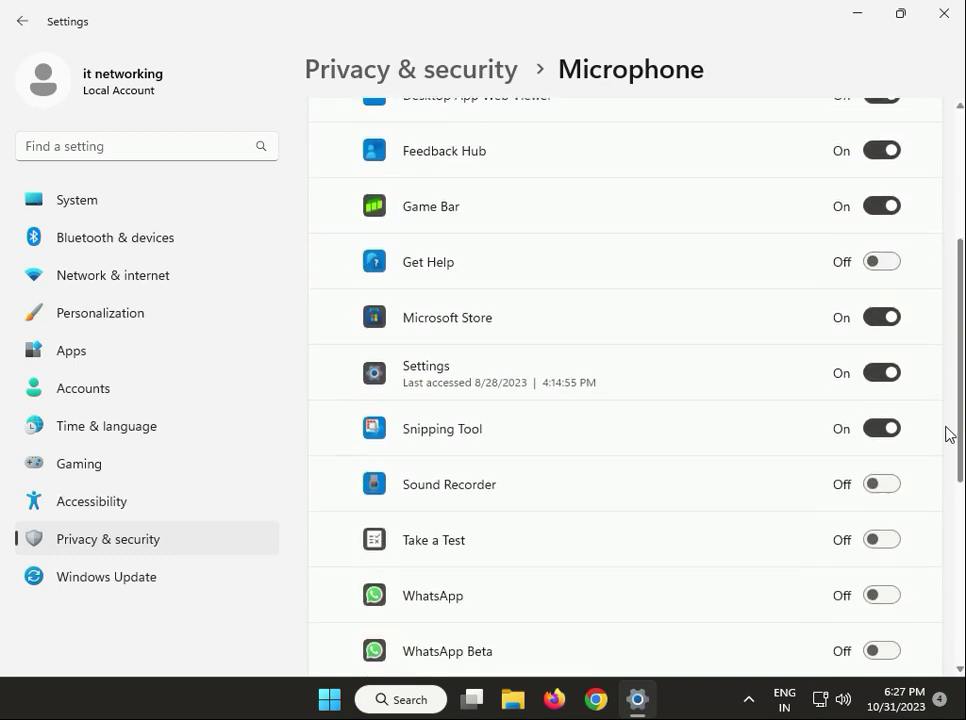
pyautogui.click(877, 480)
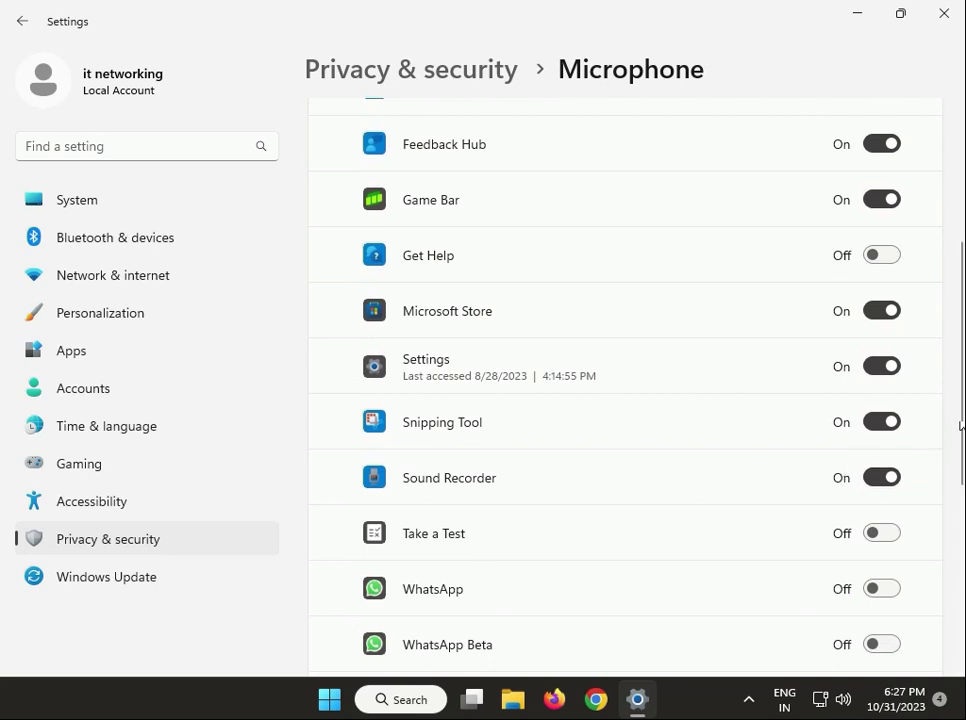
pyautogui.moveTo(962, 419); pyautogui.dragTo(953, 472)
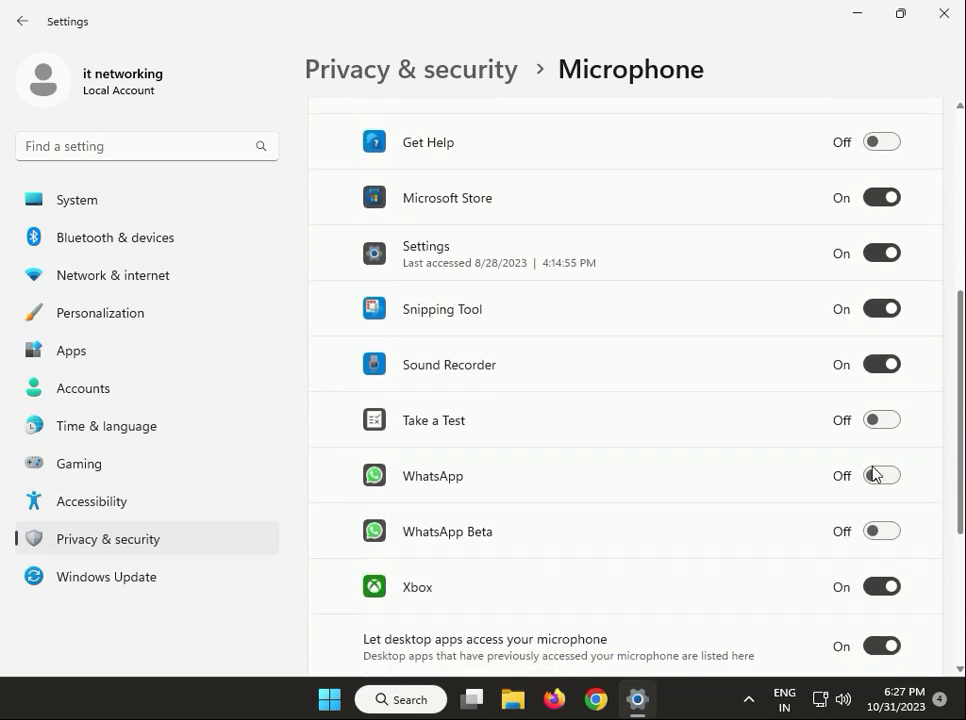
pyautogui.click(873, 470)
pyautogui.click(877, 425)
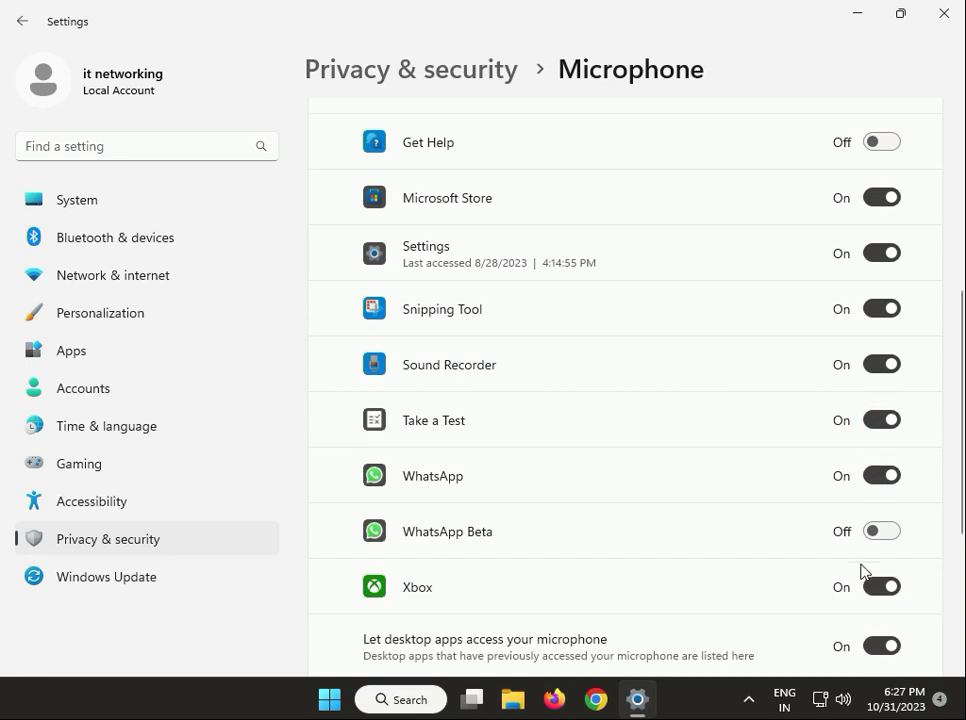
pyautogui.click(881, 532)
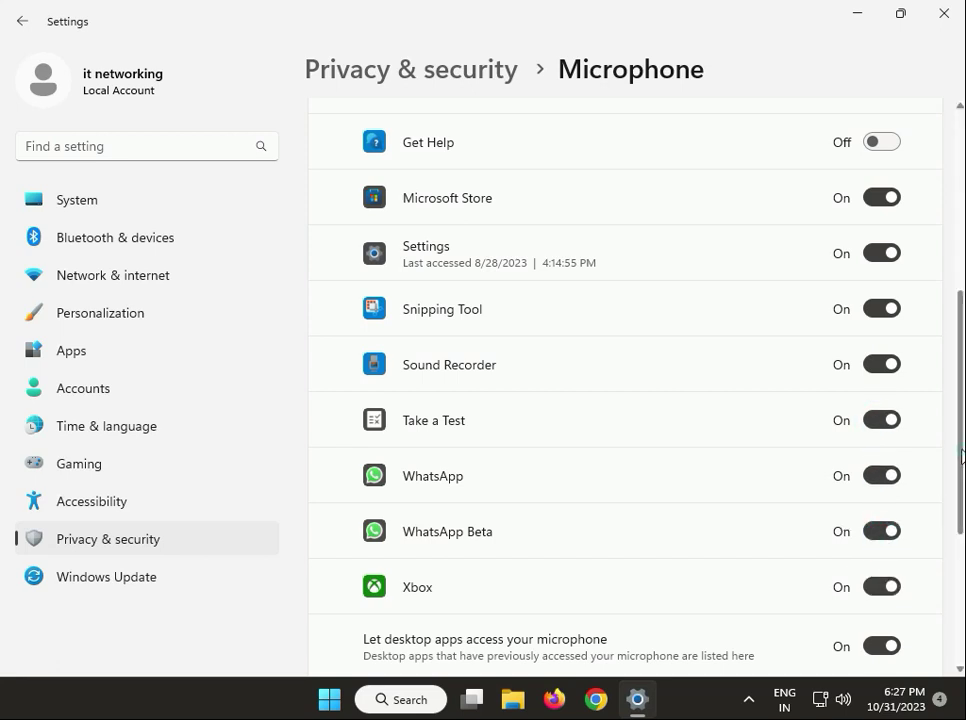
pyautogui.moveTo(962, 462); pyautogui.dragTo(962, 518)
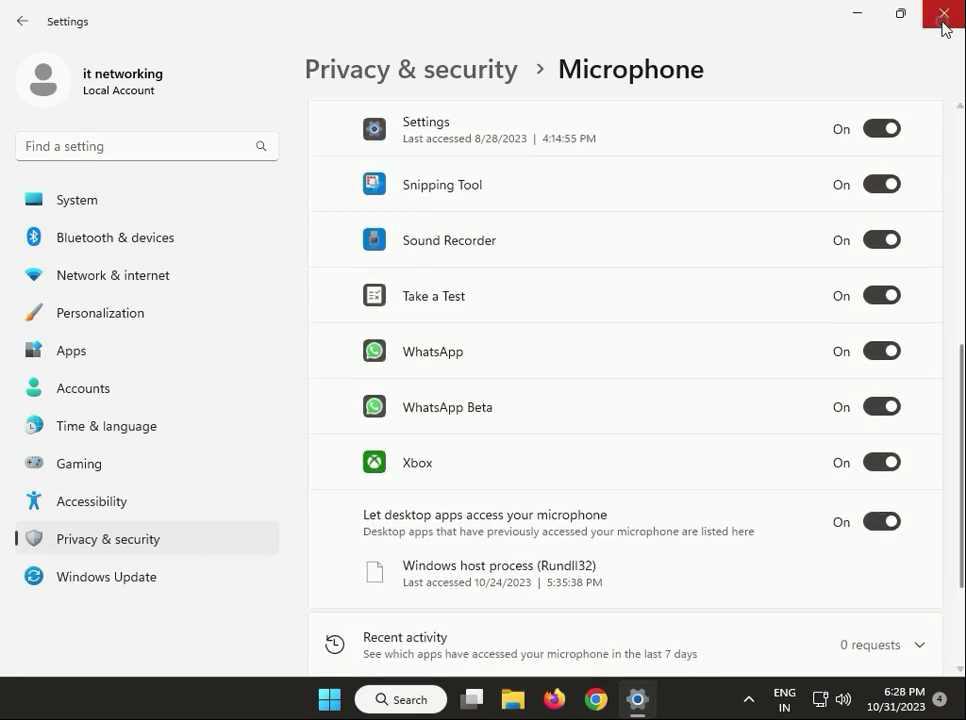
pyautogui.click(943, 14)
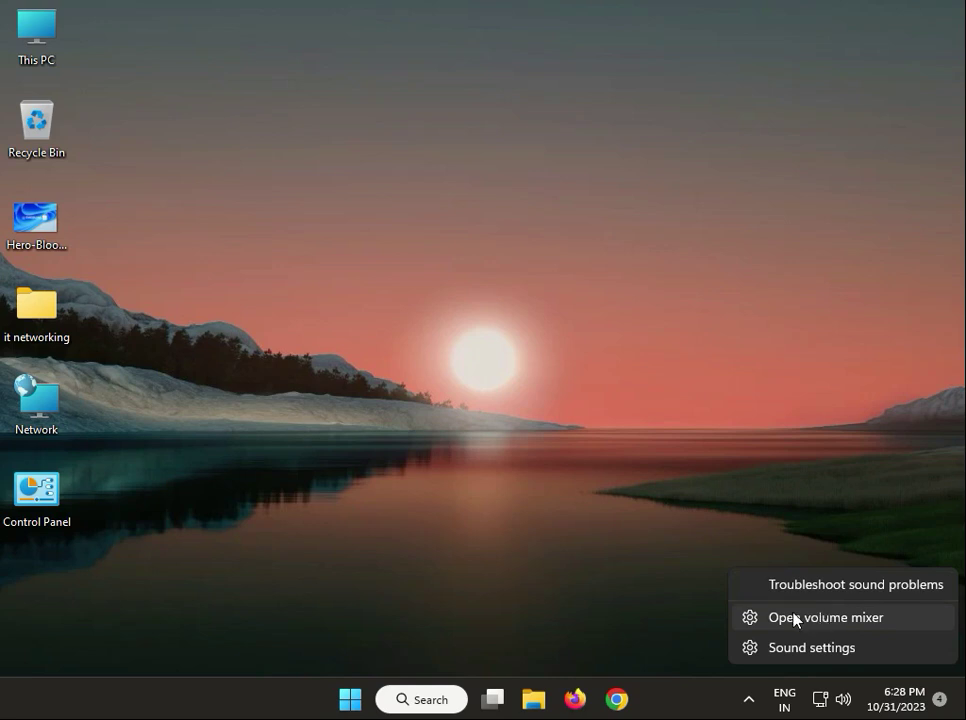
# Start the Windows sound troubleshooter in Get Help and close it.
pyautogui.click(802, 586)
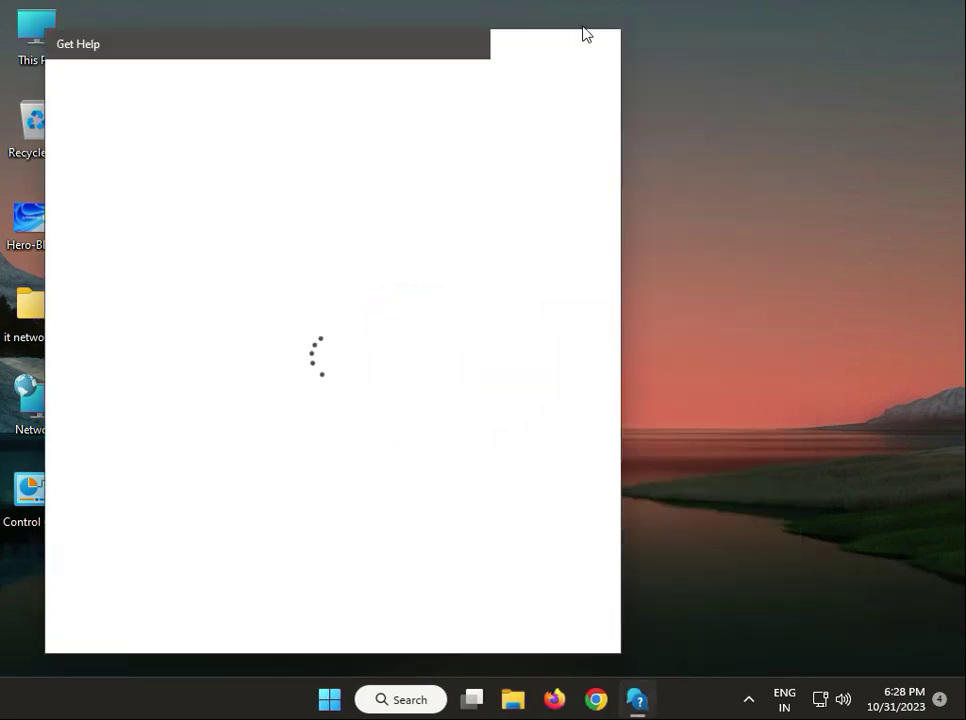
pyautogui.click(594, 45)
# Set the system volume to 100 in the volume mixer, check the output and input devices, and close Settings.
pyautogui.rightClick(842, 706)
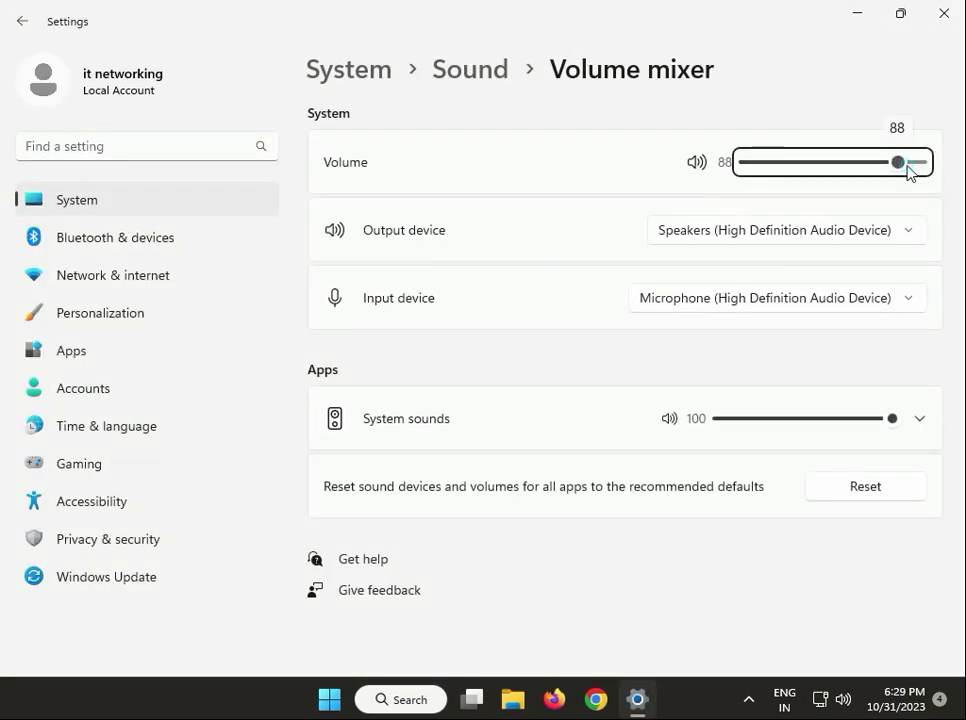
pyautogui.moveTo(903, 162); pyautogui.dragTo(940, 175)
pyautogui.click(905, 236)
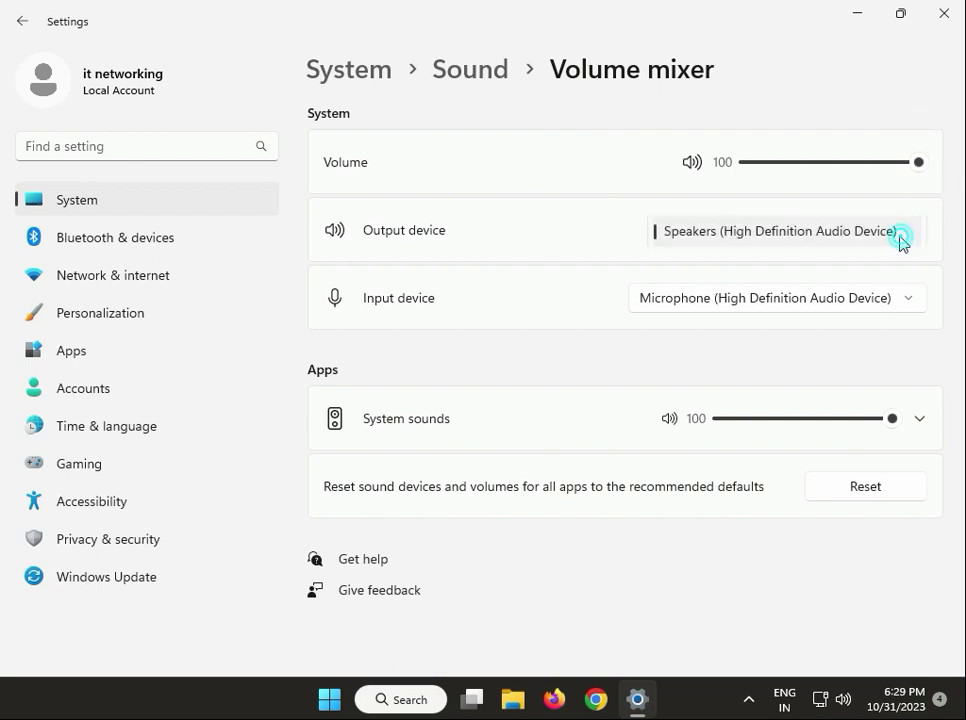
pyautogui.click(842, 298)
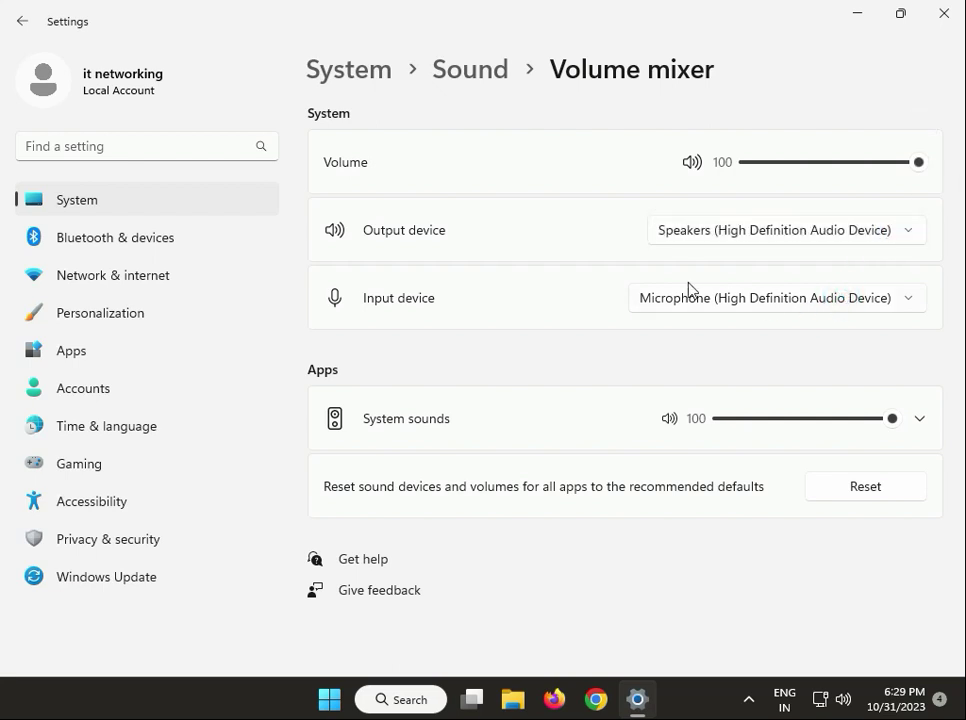
pyautogui.click(940, 20)
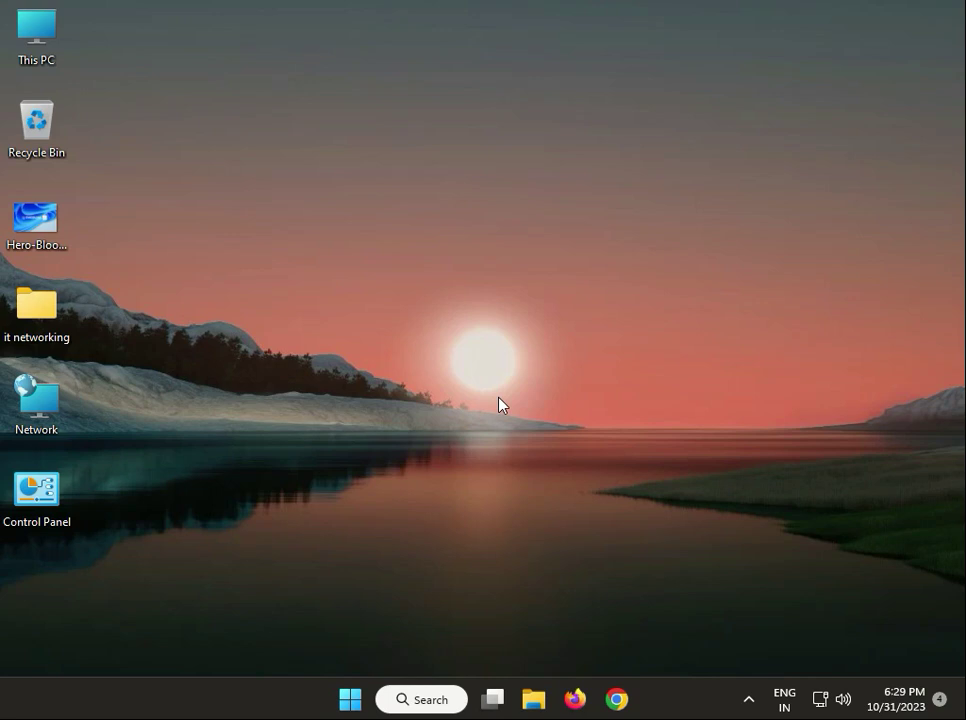
# Open the Services console by running services.msc.
pyautogui.click(307, 578)
pyautogui.press('super+r')
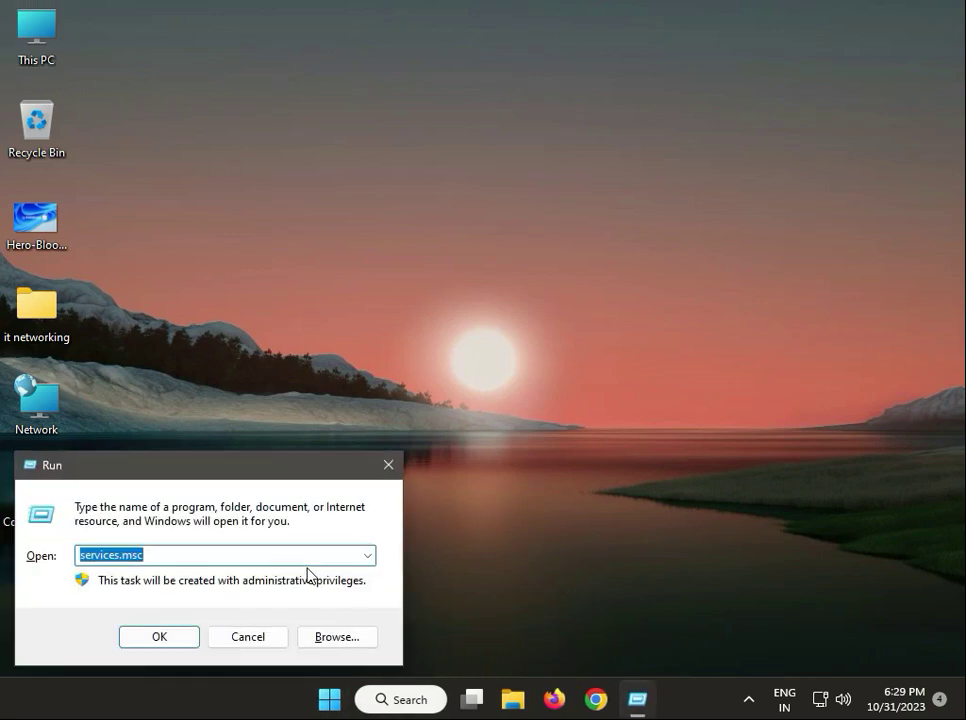
pyautogui.click(145, 555)
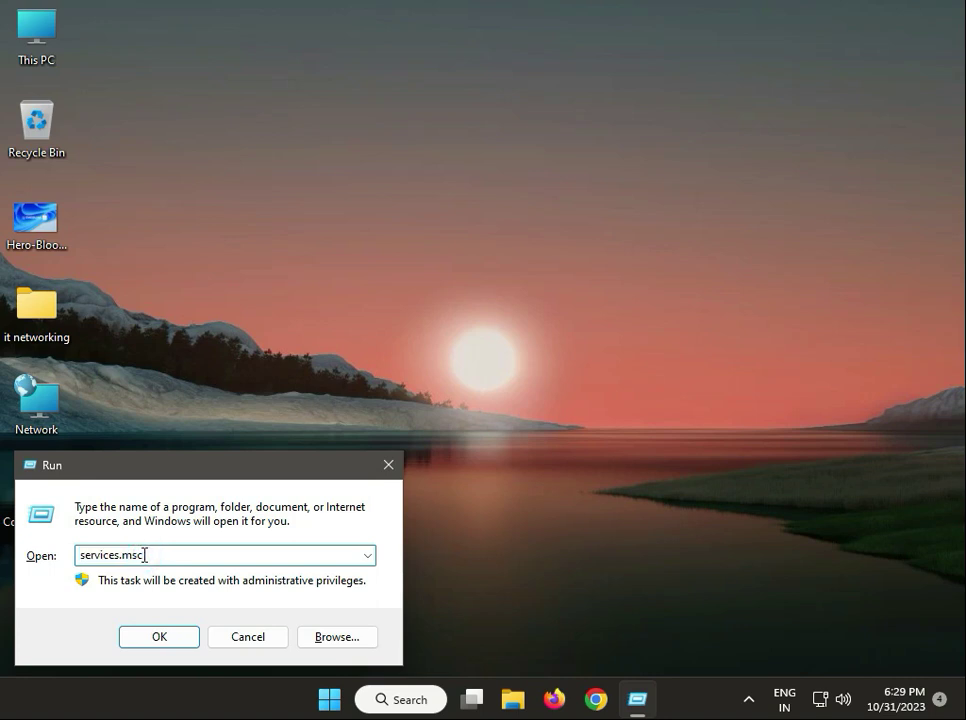
pyautogui.click(152, 634)
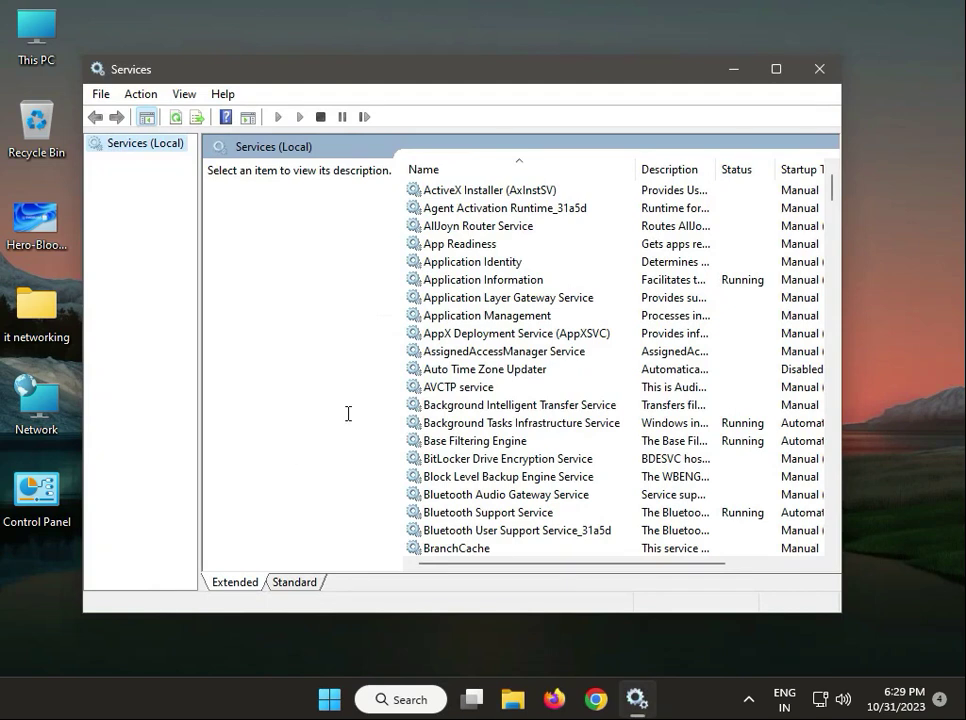
# Restart the Windows Audio service and close the Services console.
pyautogui.click(431, 373)
pyautogui.press('w')
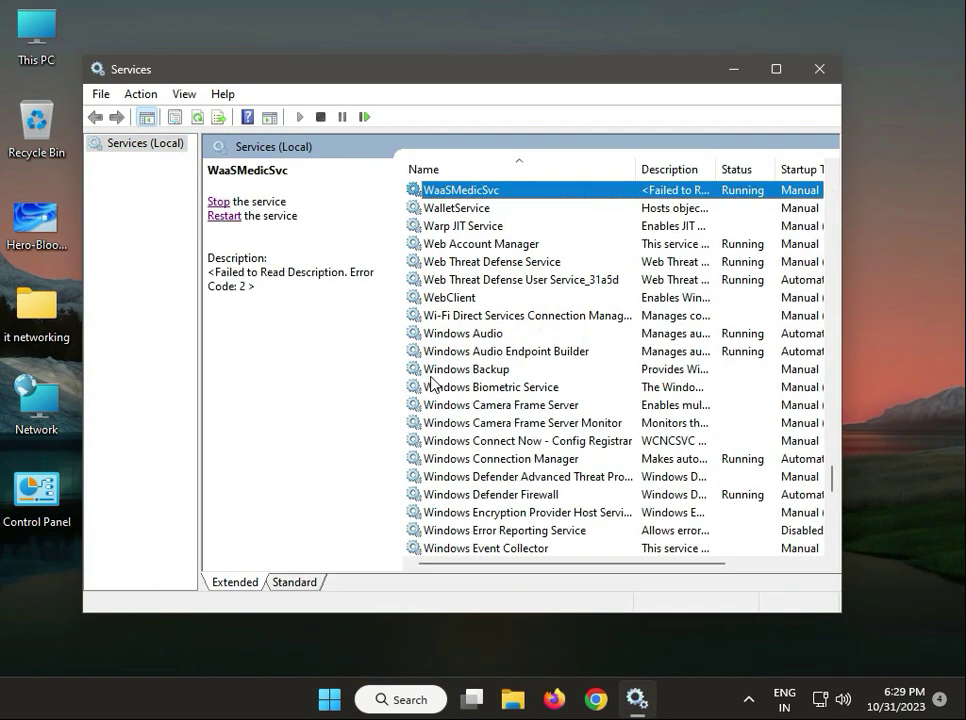
pyautogui.click(489, 334)
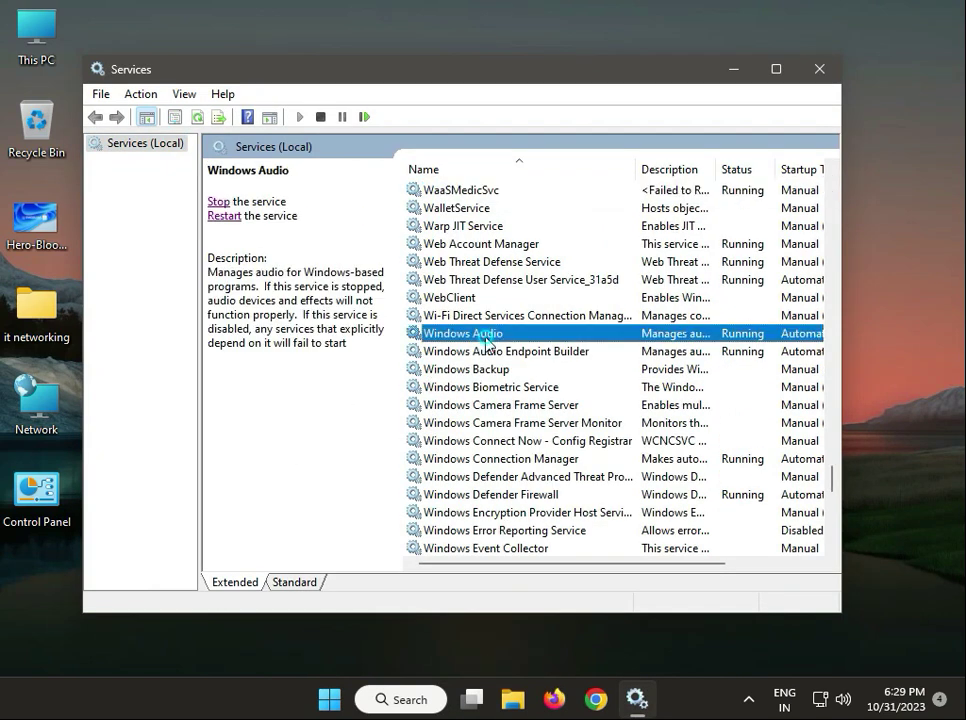
pyautogui.click(218, 201)
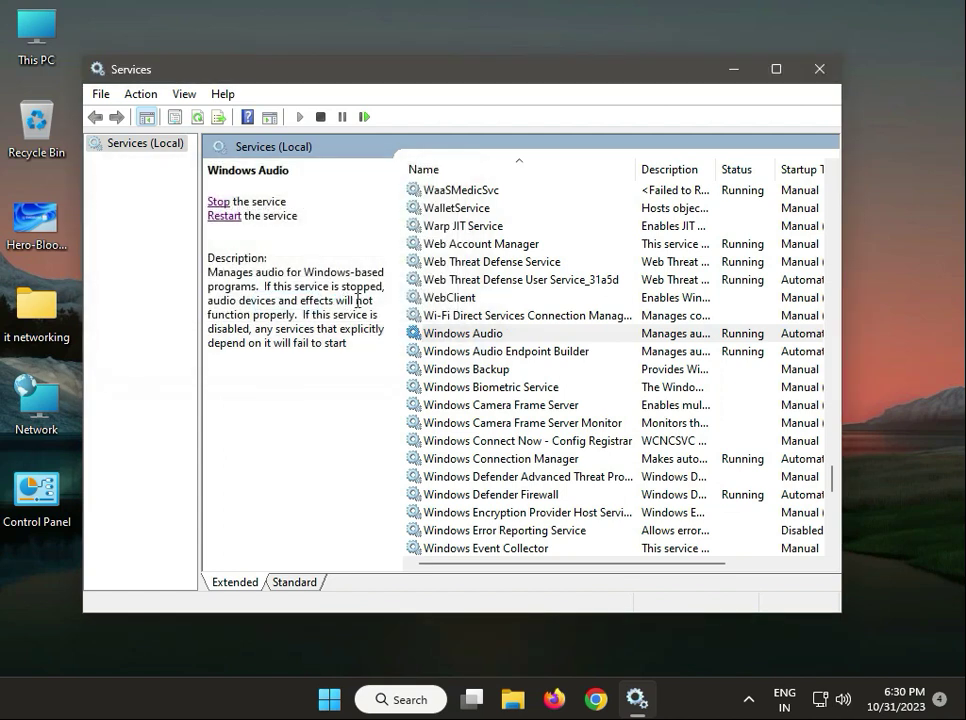
pyautogui.click(824, 71)
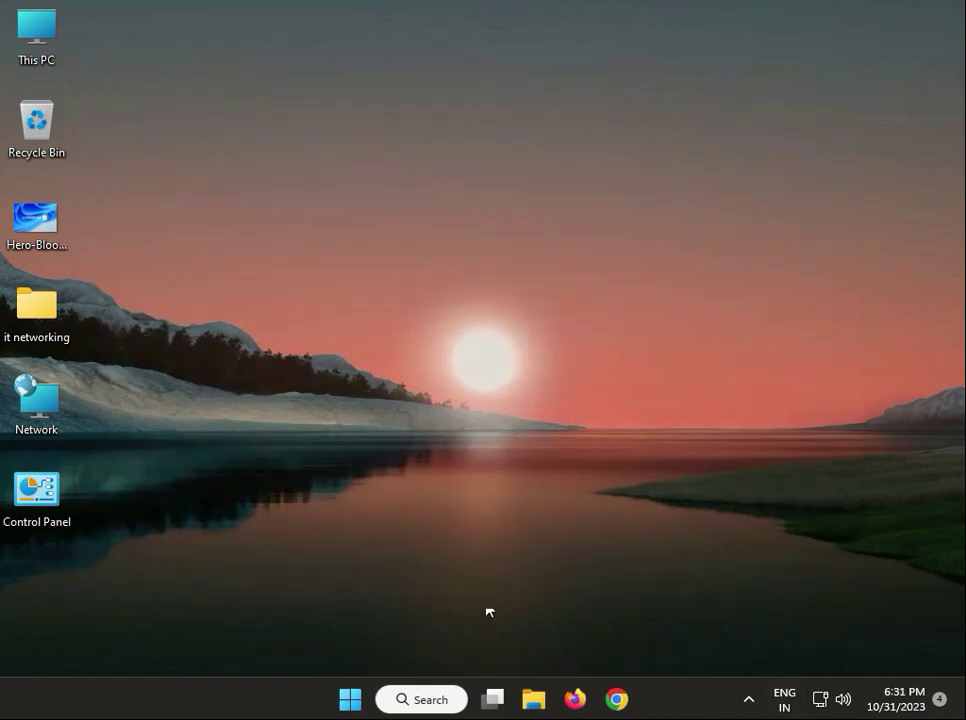
# Open Device Manager and expand the Sound, video and game controllers category.
pyautogui.rightClick(347, 700)
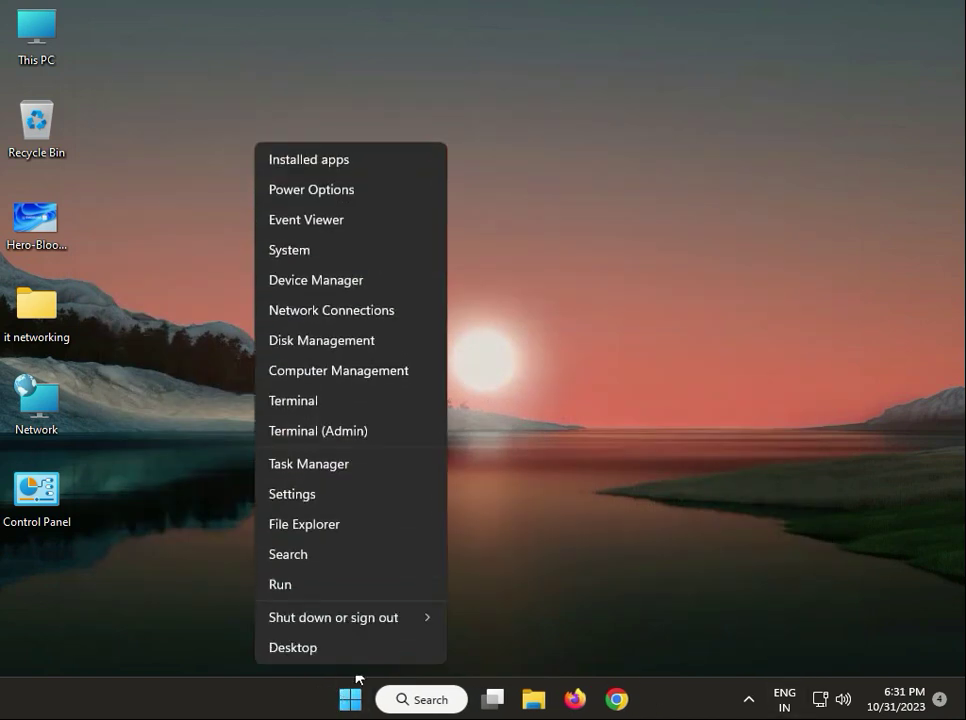
pyautogui.click(355, 288)
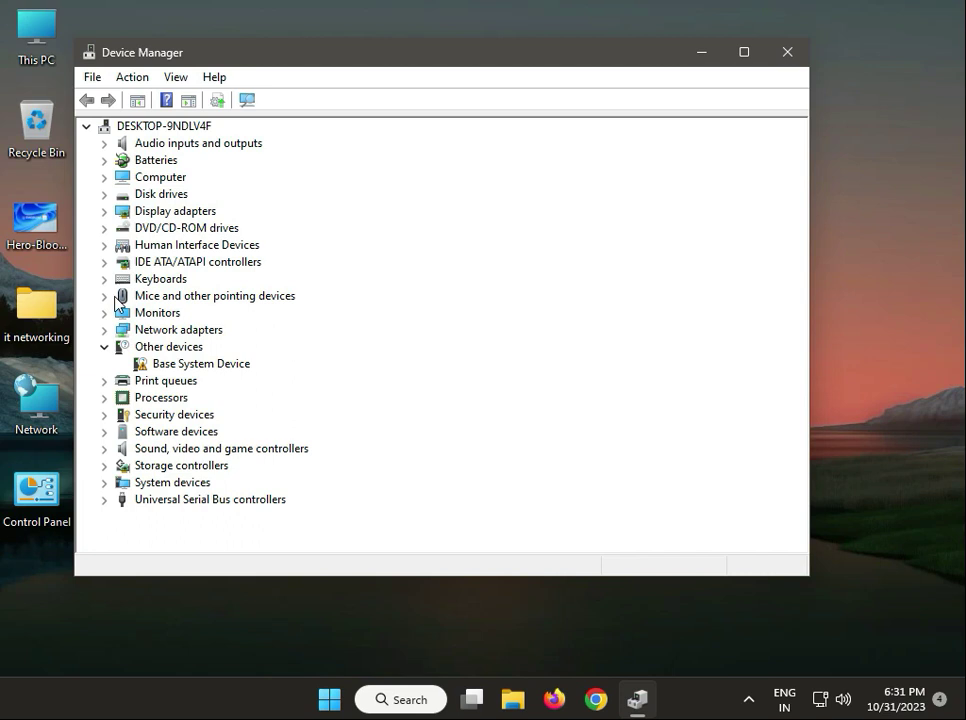
pyautogui.click(108, 449)
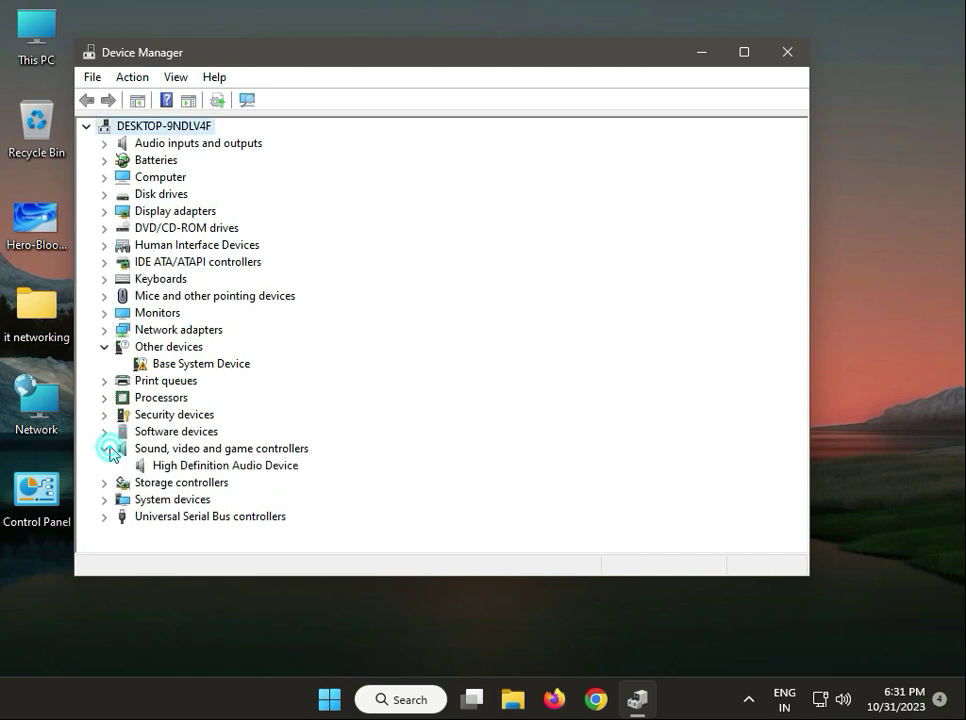
# Disable the High Definition Audio Device and scan for hardware changes.
pyautogui.click(207, 466)
pyautogui.rightClick(209, 469)
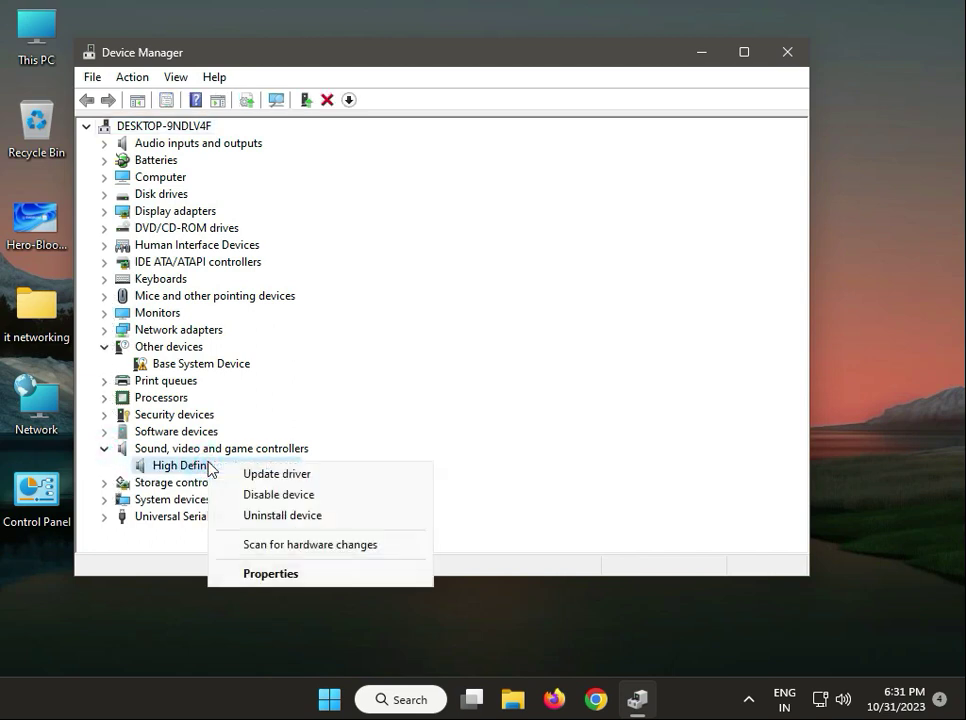
pyautogui.click(275, 496)
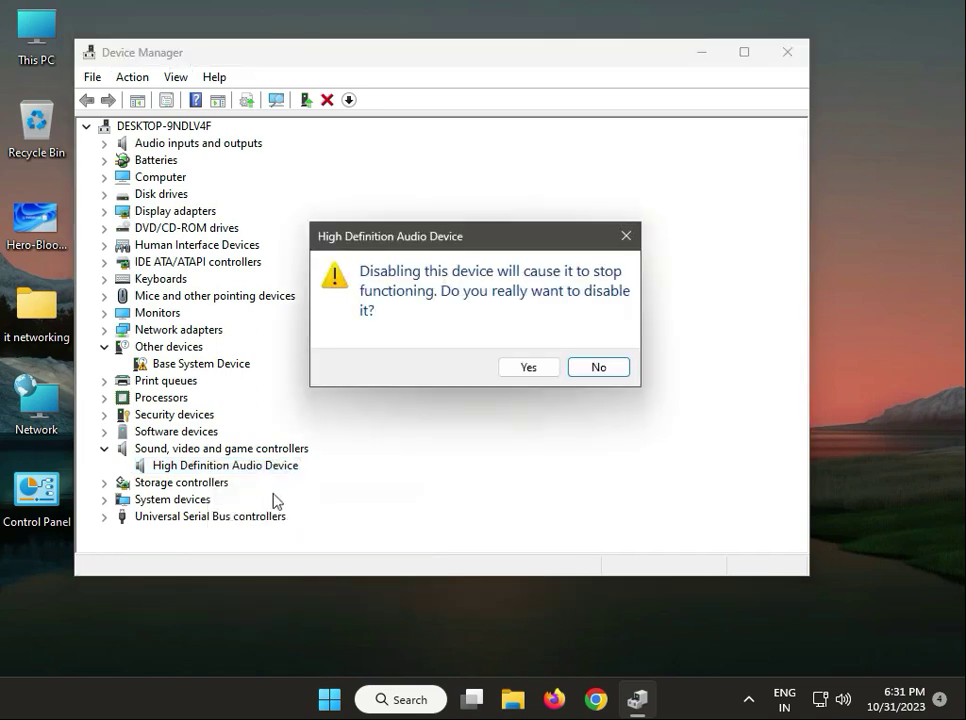
pyautogui.click(526, 370)
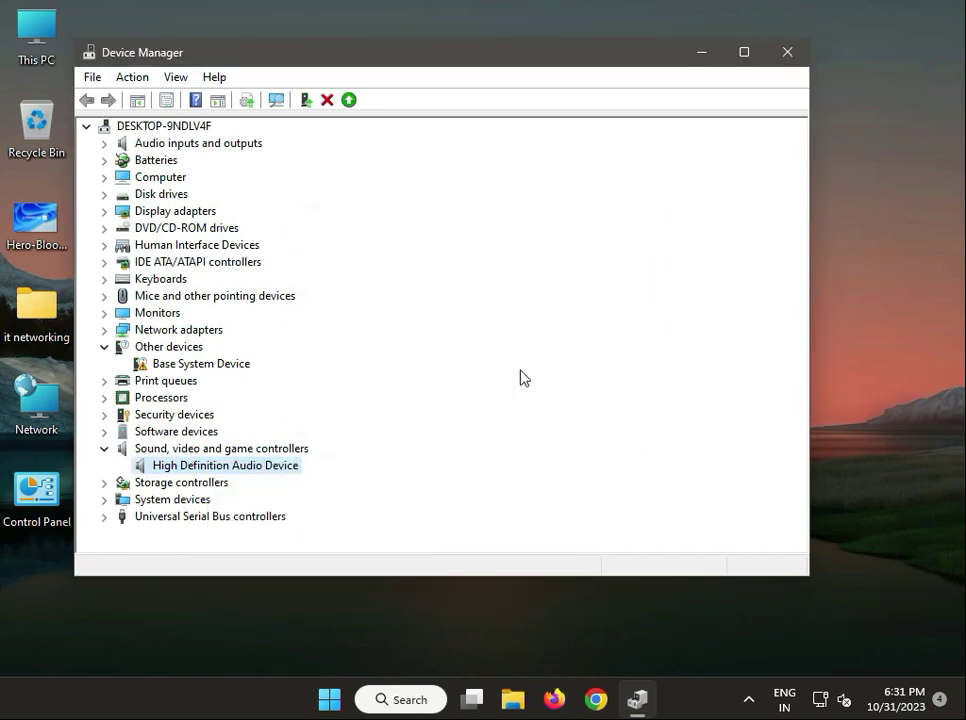
pyautogui.click(277, 104)
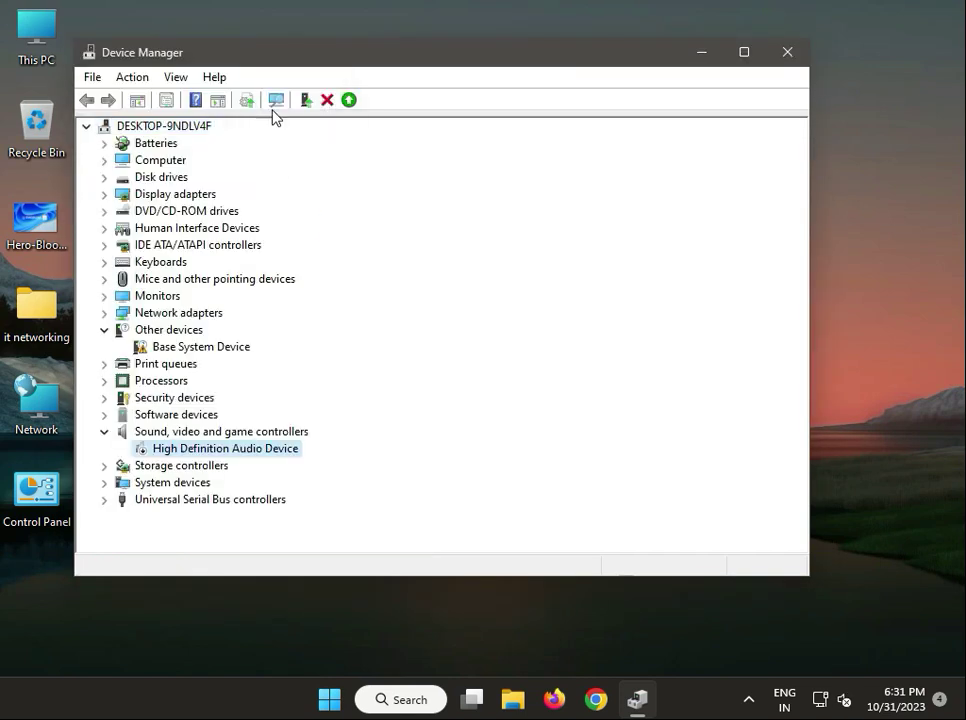
# Enable the High Definition Audio Device again and search automatically for updated drivers for it, closing Device Manager when done.
pyautogui.rightClick(218, 452)
pyautogui.click(250, 480)
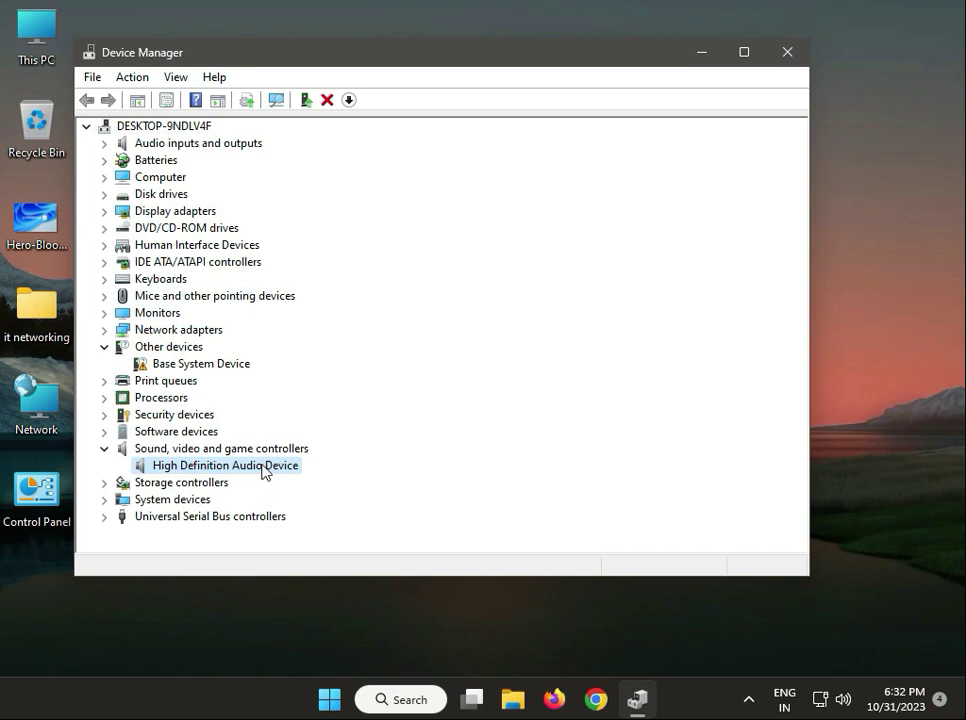
pyautogui.rightClick(265, 472)
pyautogui.click(313, 476)
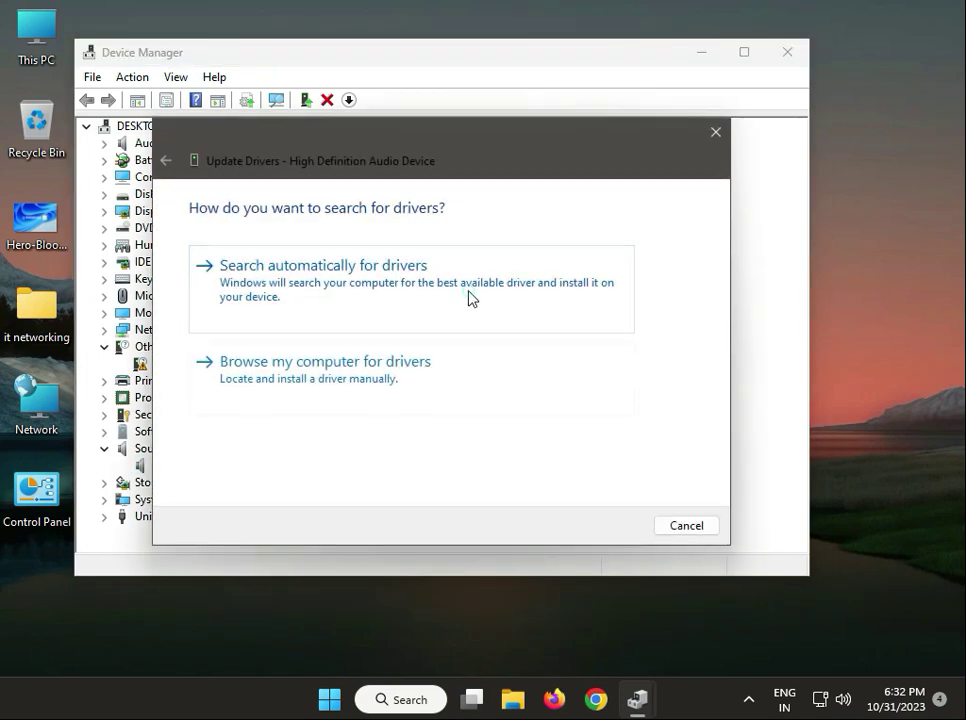
pyautogui.click(470, 298)
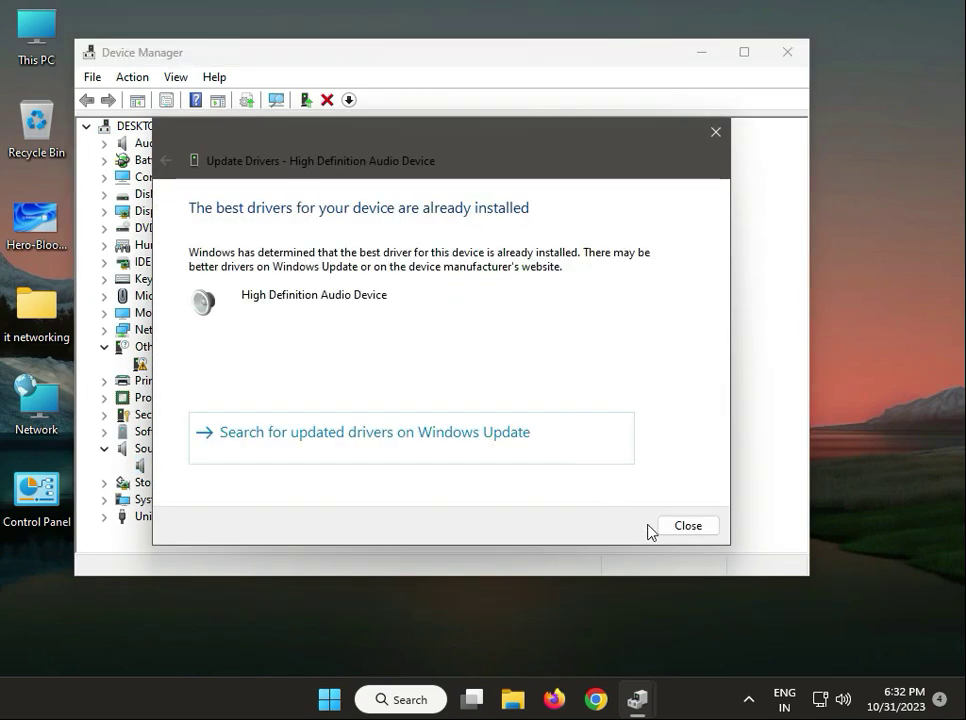
pyautogui.click(677, 527)
pyautogui.click(789, 56)
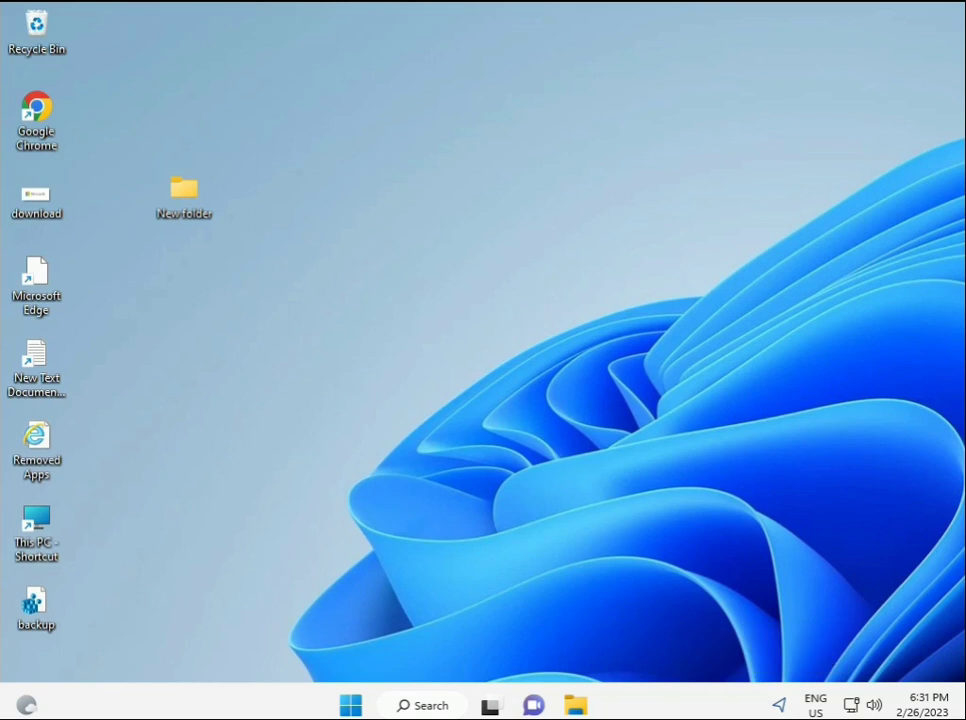
# Search Windows for cmd and open Command Prompt as administrator.
pyautogui.click(351, 706)
pyautogui.click(395, 708)
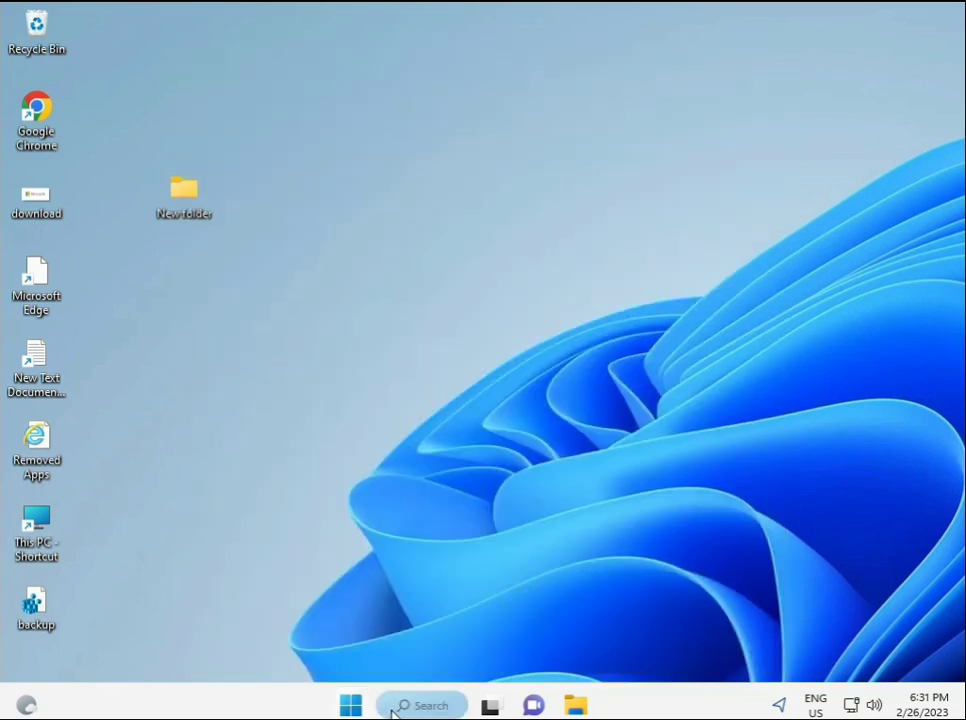
pyautogui.write('cmd')
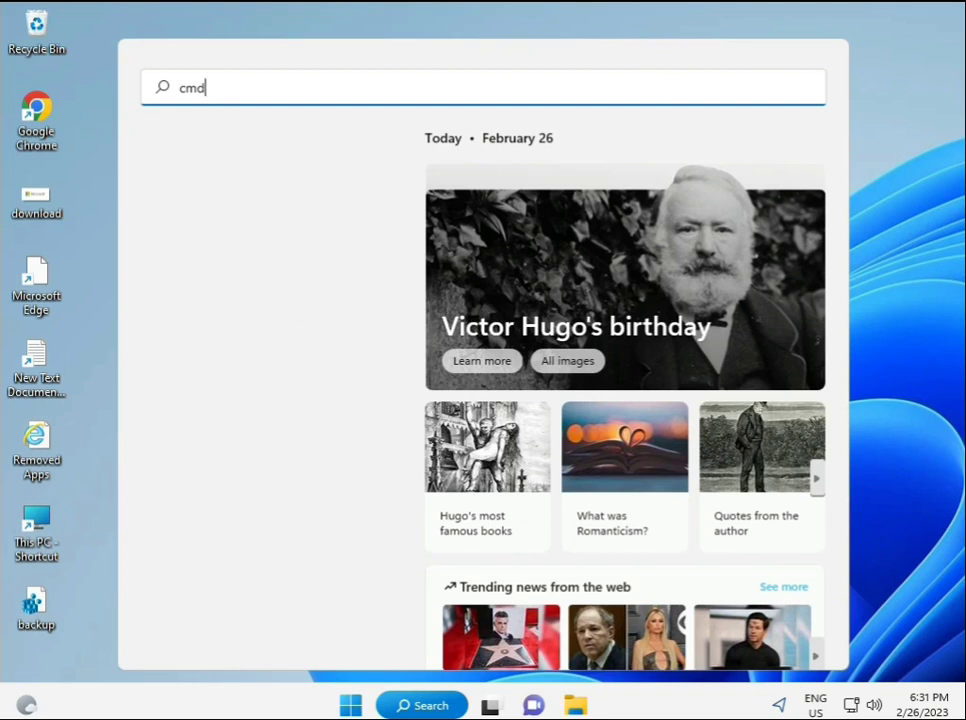
pyautogui.click(213, 234)
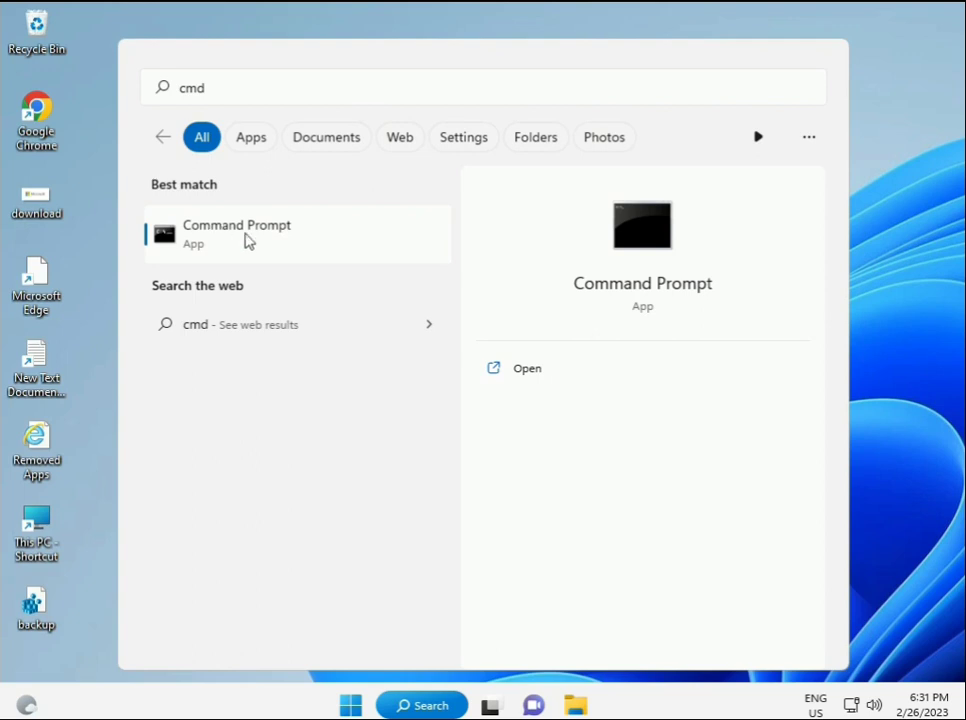
pyautogui.rightClick(247, 240)
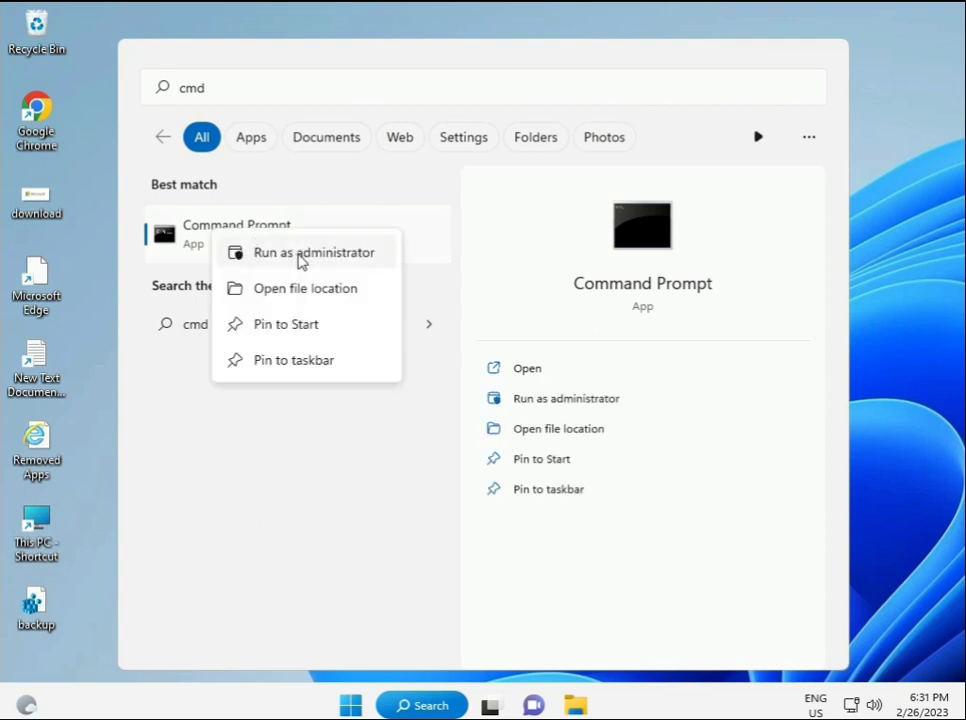
pyautogui.press('Escape')
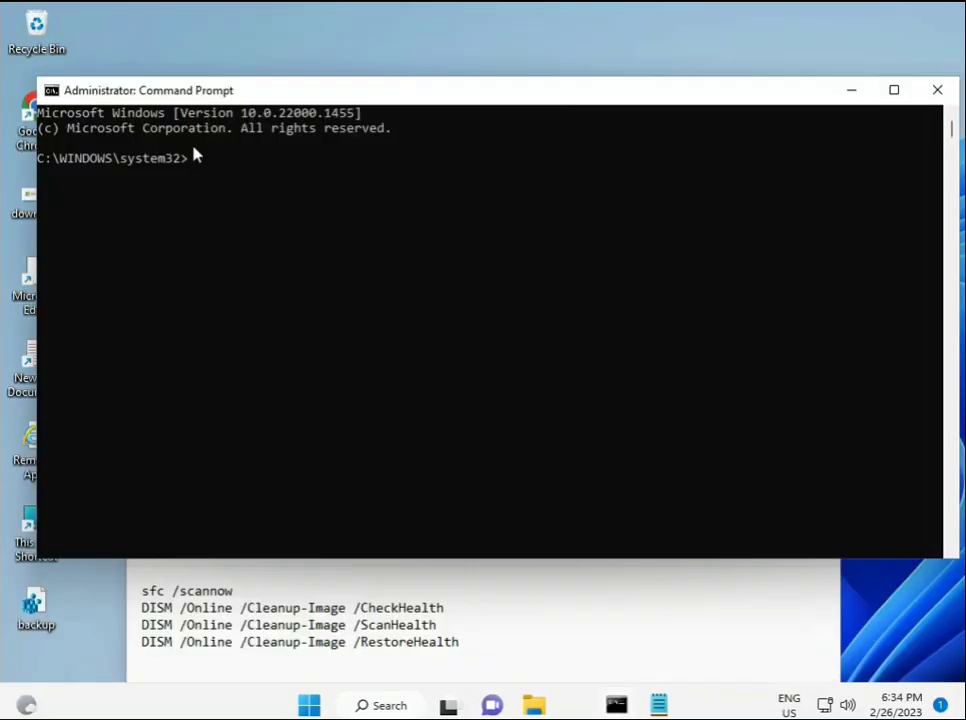
# Run a system file scan with the command sfc /scannow.
pyautogui.click(194, 160)
pyautogui.write('sc')
pyautogui.press('BackSpace')
pyautogui.press('BackSpace')
pyautogui.write('sfc /scannow')
pyautogui.press('Return')
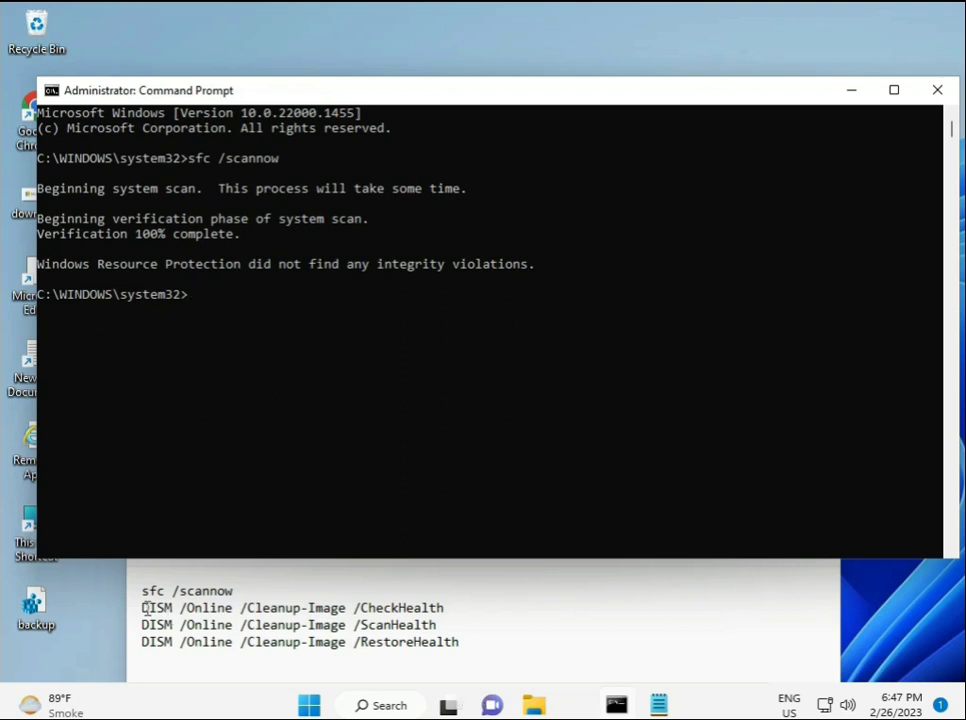
# Copy the line DISM /Online /Cleanup-Image /CheckHealth from the Notepad document.
pyautogui.click(147, 603)
pyautogui.moveTo(147, 603); pyautogui.dragTo(453, 610)
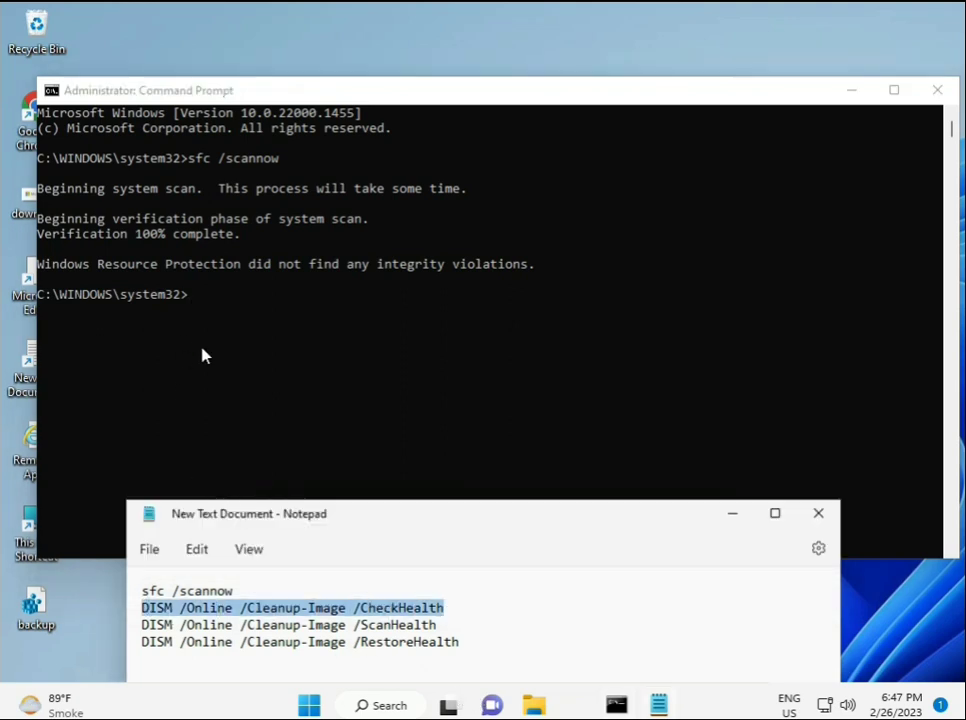
pyautogui.rightClick(257, 608)
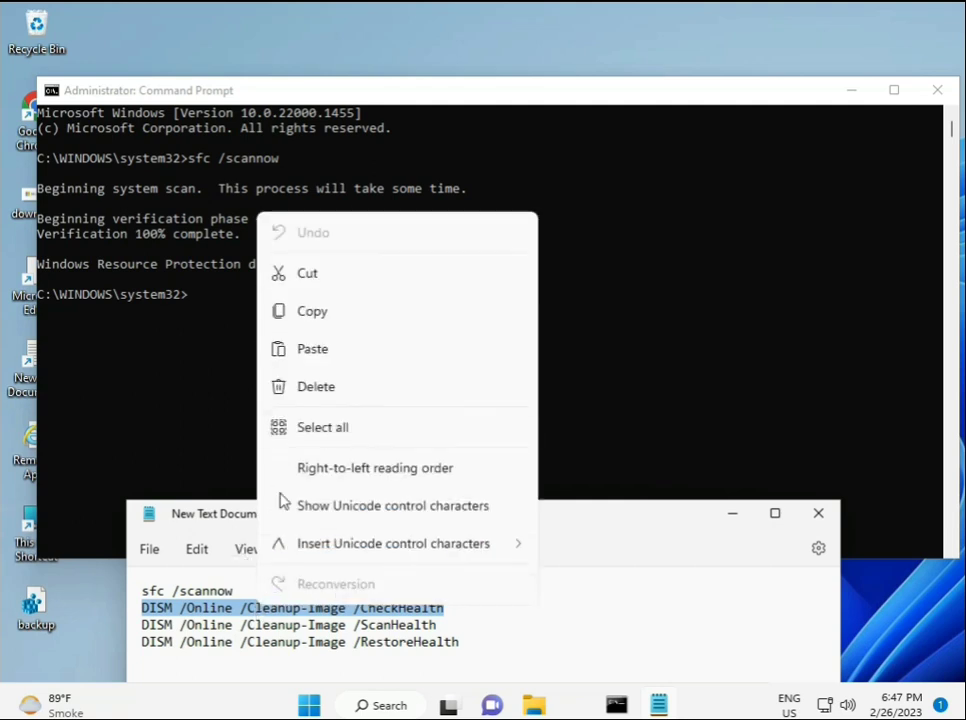
pyautogui.click(305, 316)
# Paste the copied command DISM /Online /Cleanup-Image /CheckHealth into the administrator Command Prompt and run it.
pyautogui.click(196, 302)
pyautogui.click(193, 300)
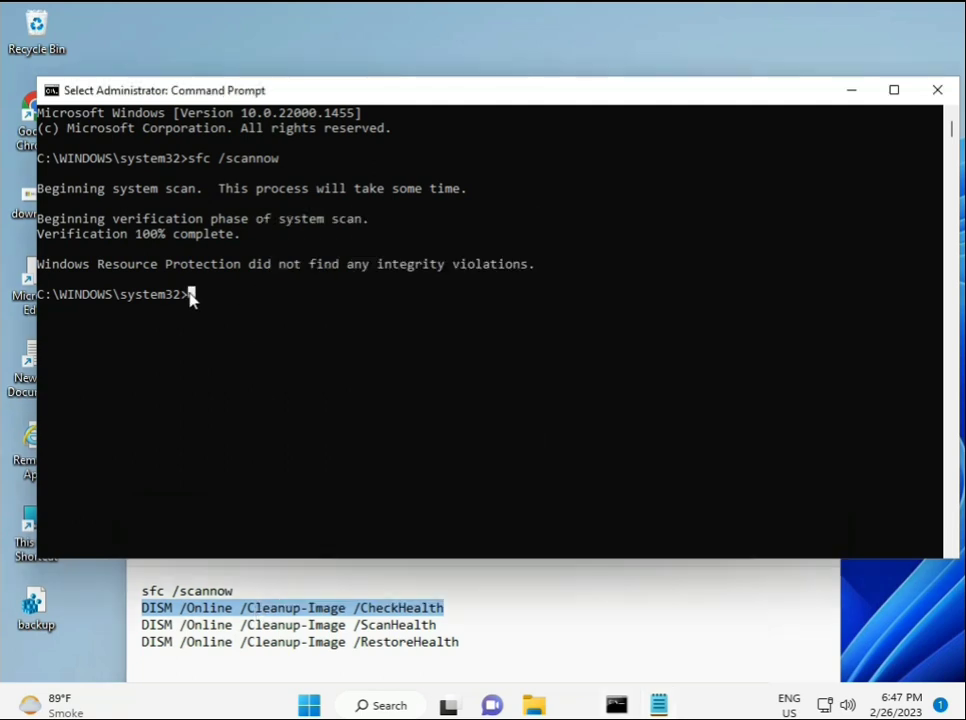
pyautogui.rightClick(78, 93)
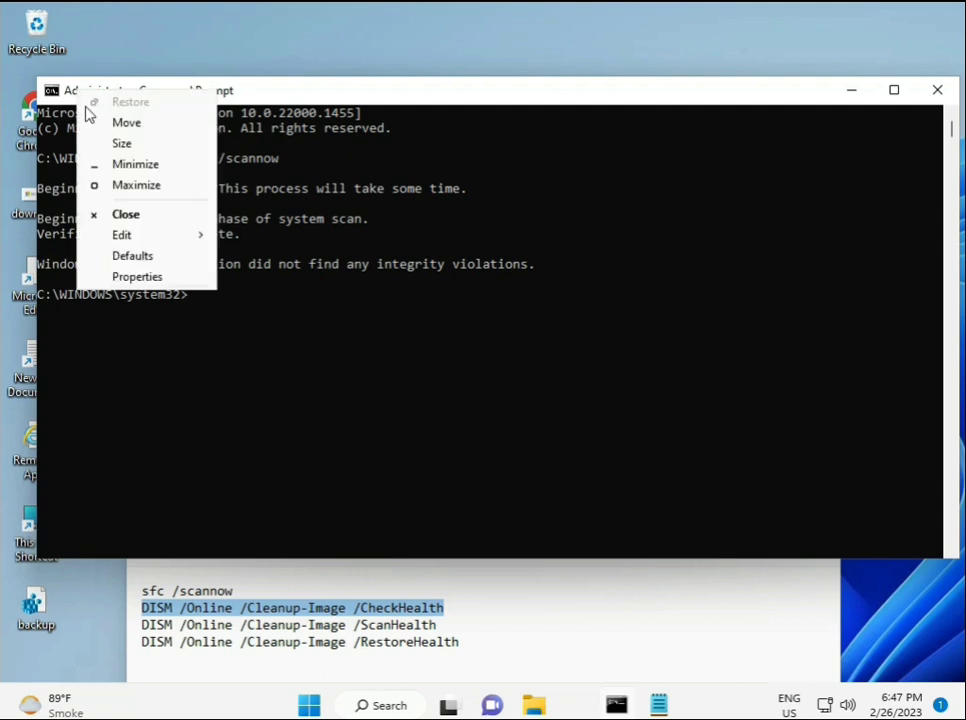
pyautogui.moveTo(162, 231)
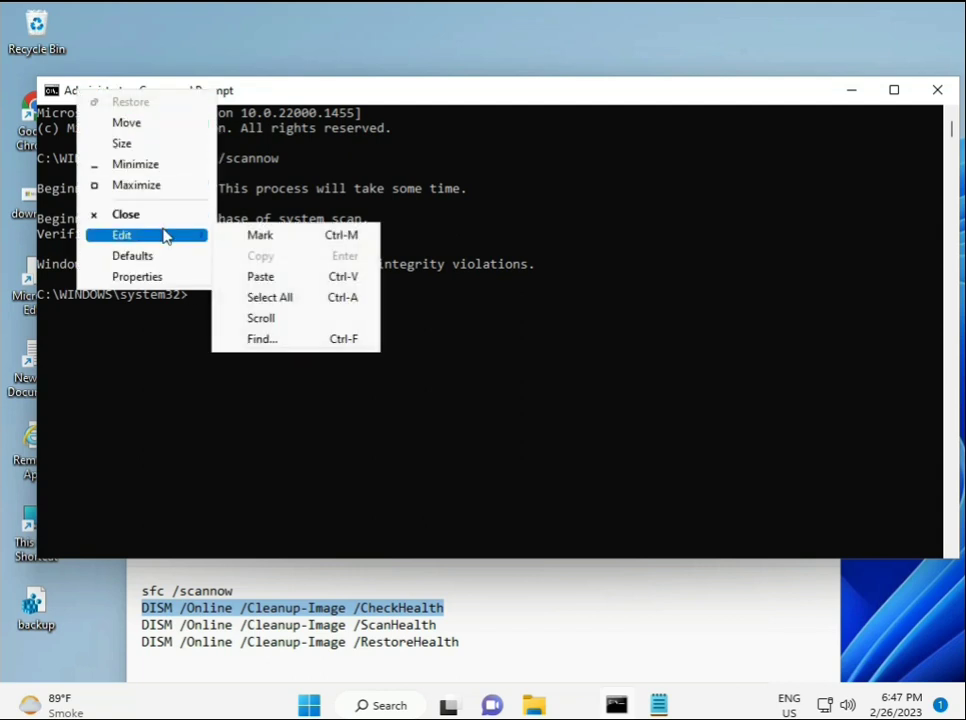
pyautogui.click(256, 276)
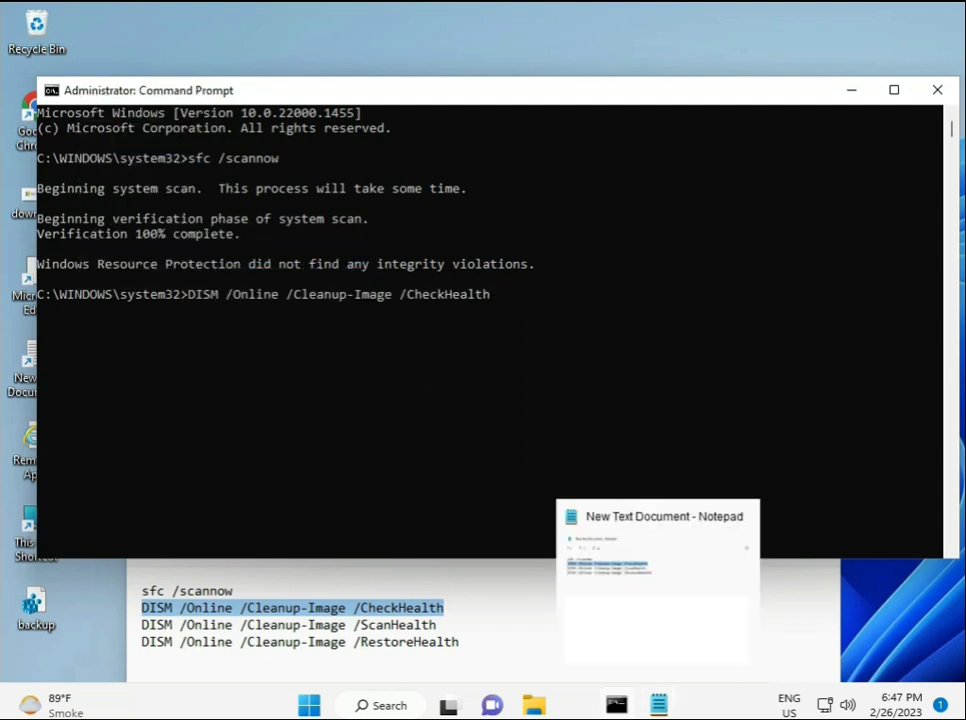
pyautogui.click(199, 302)
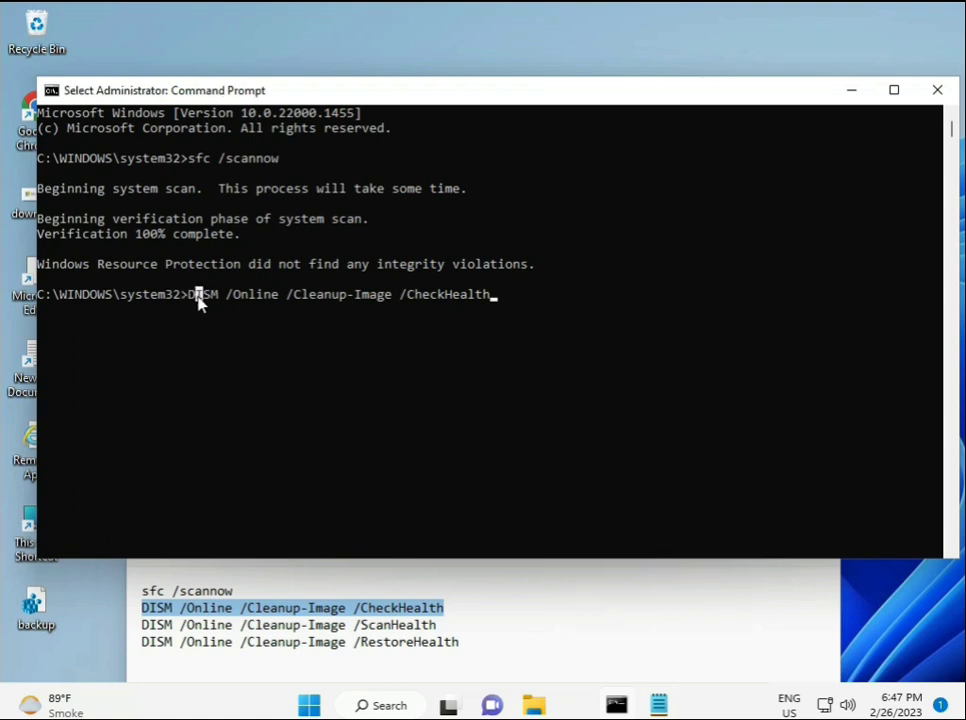
pyautogui.press('Return')
pyautogui.press('Return')
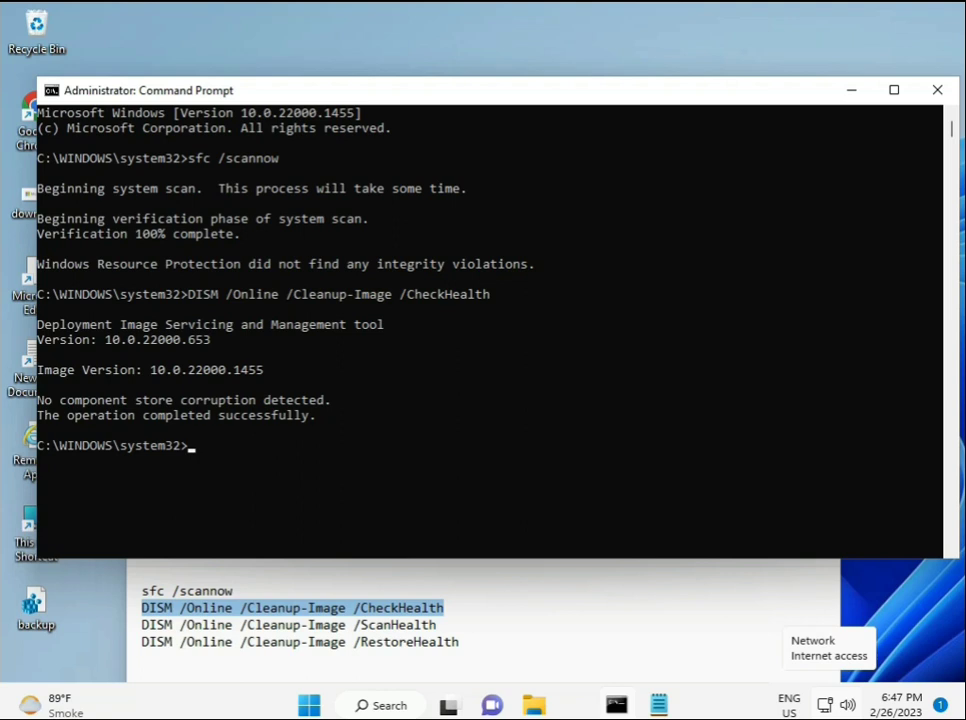
# Copy the line DISM /Online /Cleanup-Image /ScanHealth from the Notepad document.
pyautogui.click(144, 625)
pyautogui.keyDown('shift'); pyautogui.click(459, 626); pyautogui.keyUp('shift')
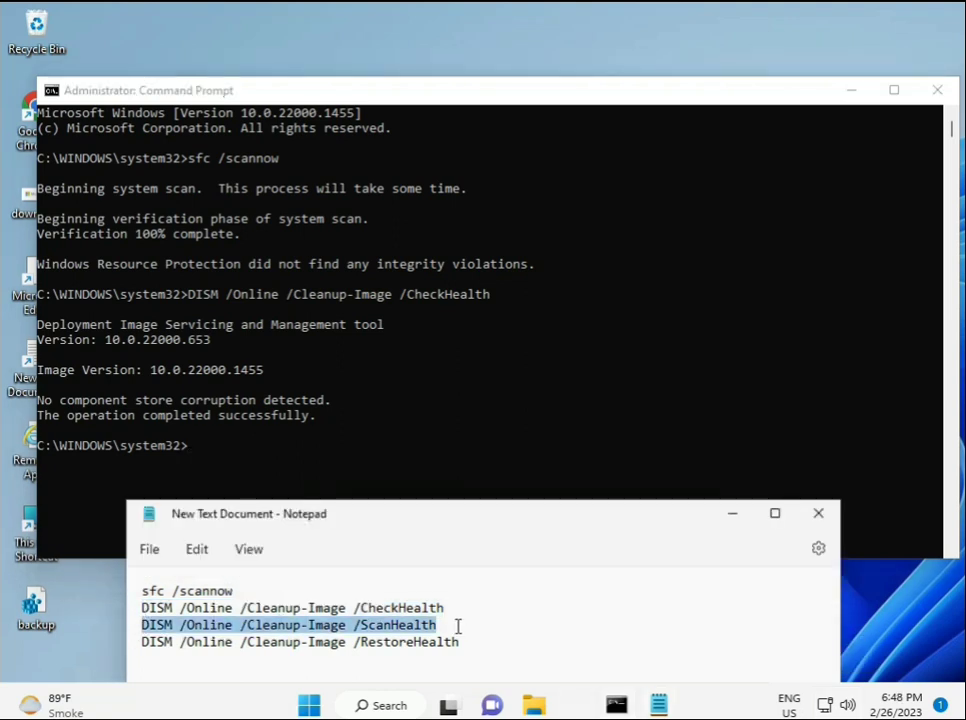
pyautogui.rightClick(428, 628)
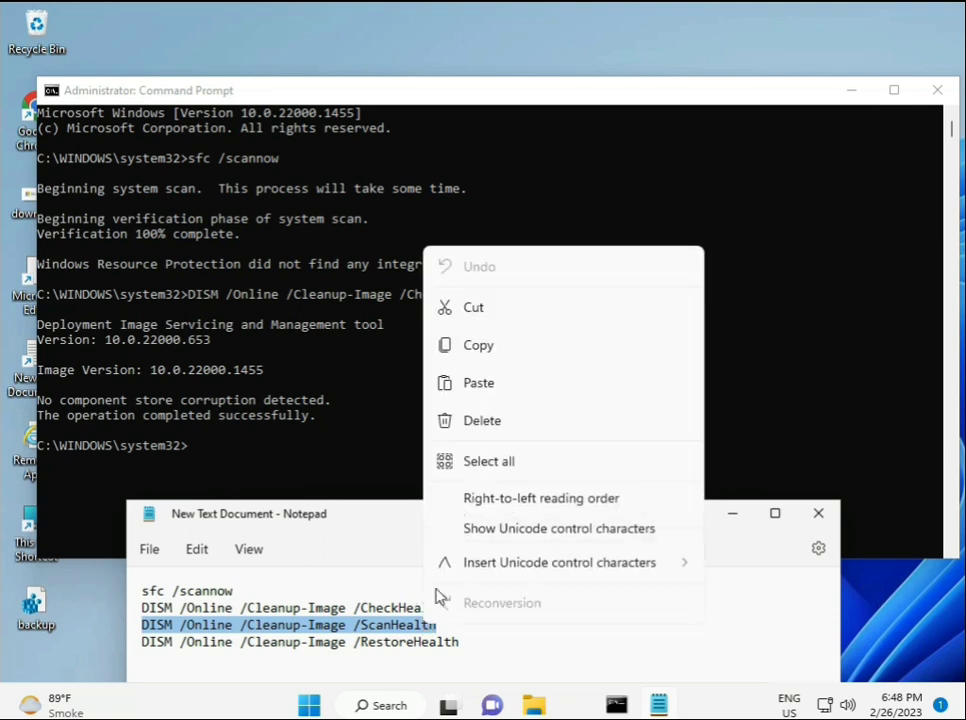
pyautogui.click(471, 355)
# Paste the copied command DISM /Online /Cleanup-Image /ScanHealth into the administrator Command Prompt and run it.
pyautogui.click(211, 457)
pyautogui.click(192, 451)
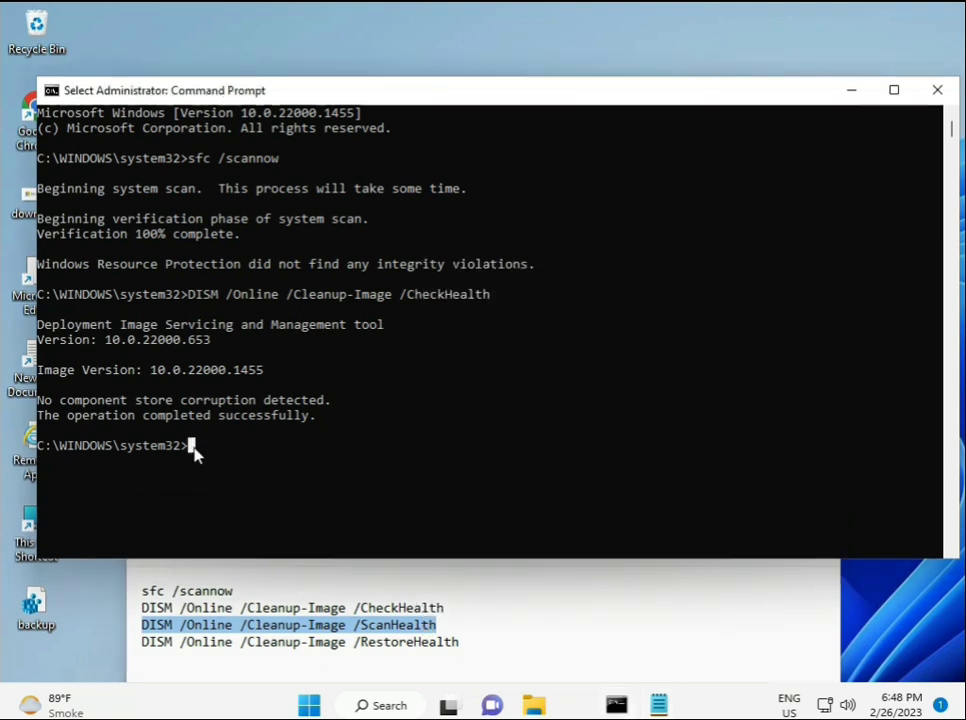
pyautogui.rightClick(195, 455)
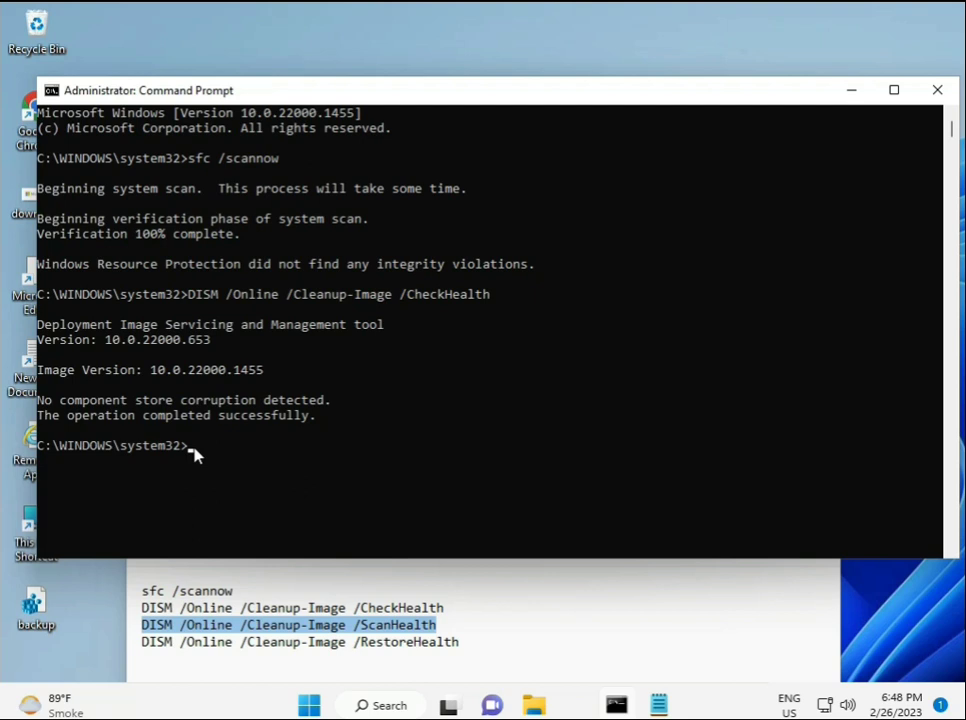
pyautogui.rightClick(195, 455)
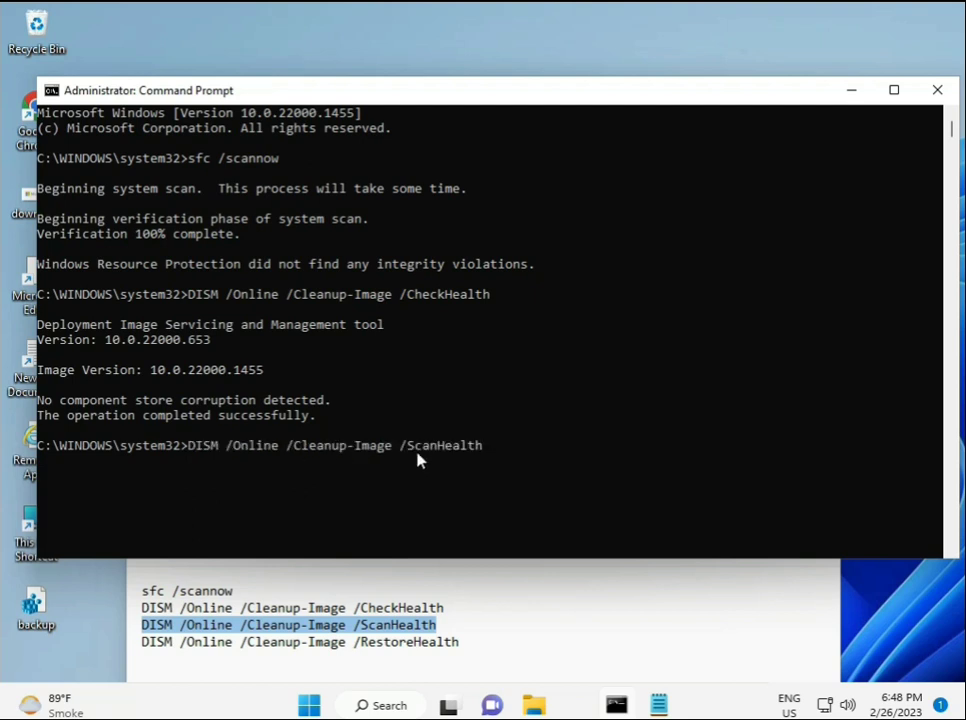
pyautogui.press('Return')
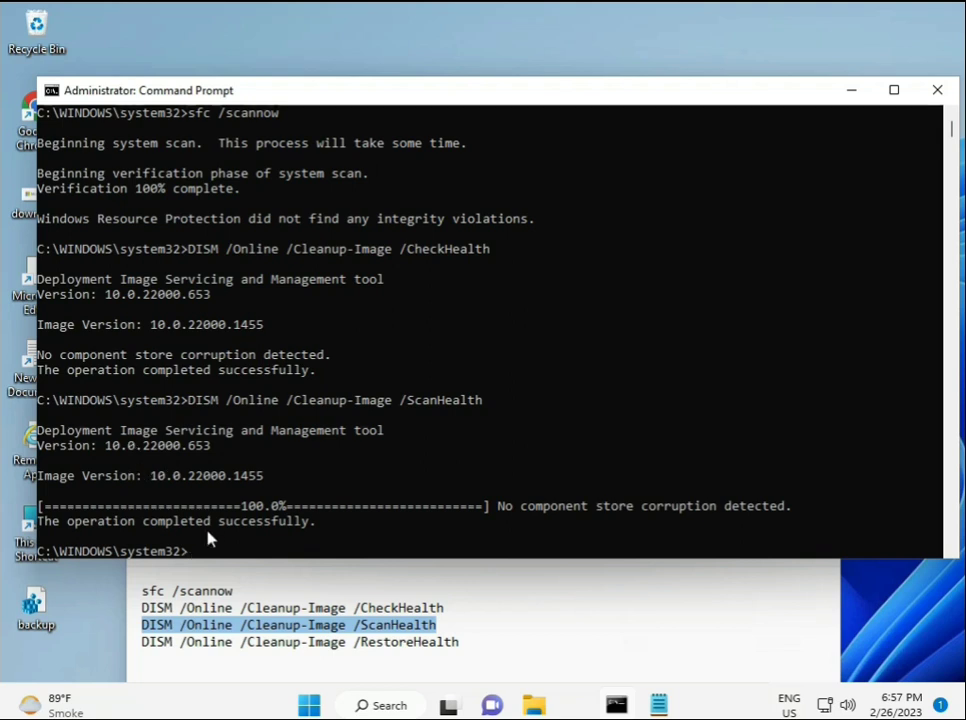
# Copy the line DISM /Online /Cleanup-Image /RestoreHealth from the Notepad document.
pyautogui.moveTo(211, 522); pyautogui.dragTo(316, 522)
pyautogui.tripleClick(229, 641)
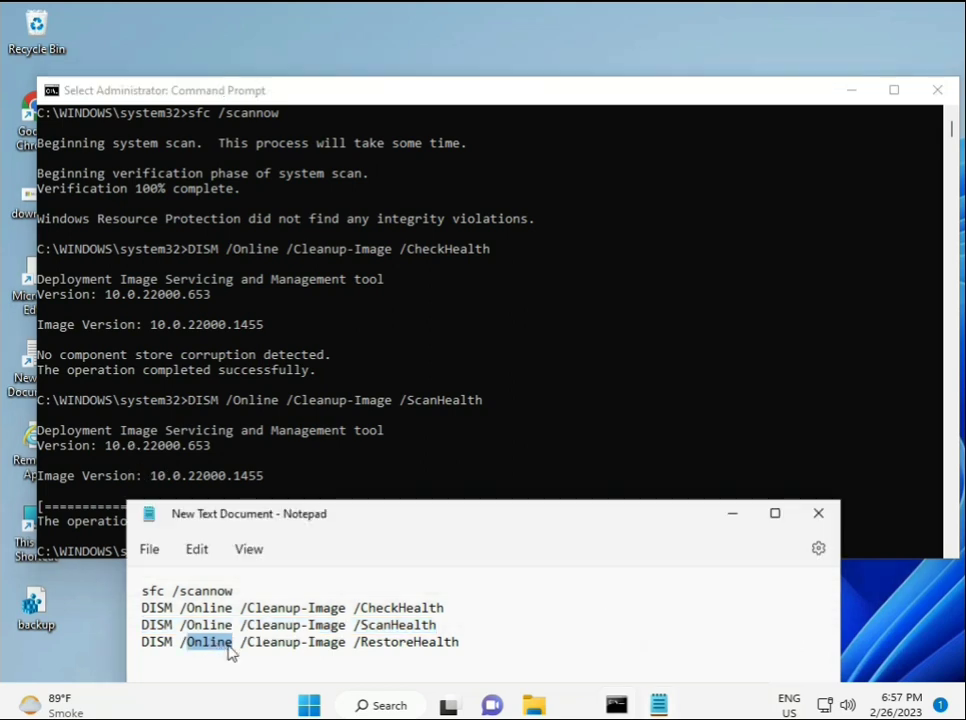
pyautogui.rightClick(229, 648)
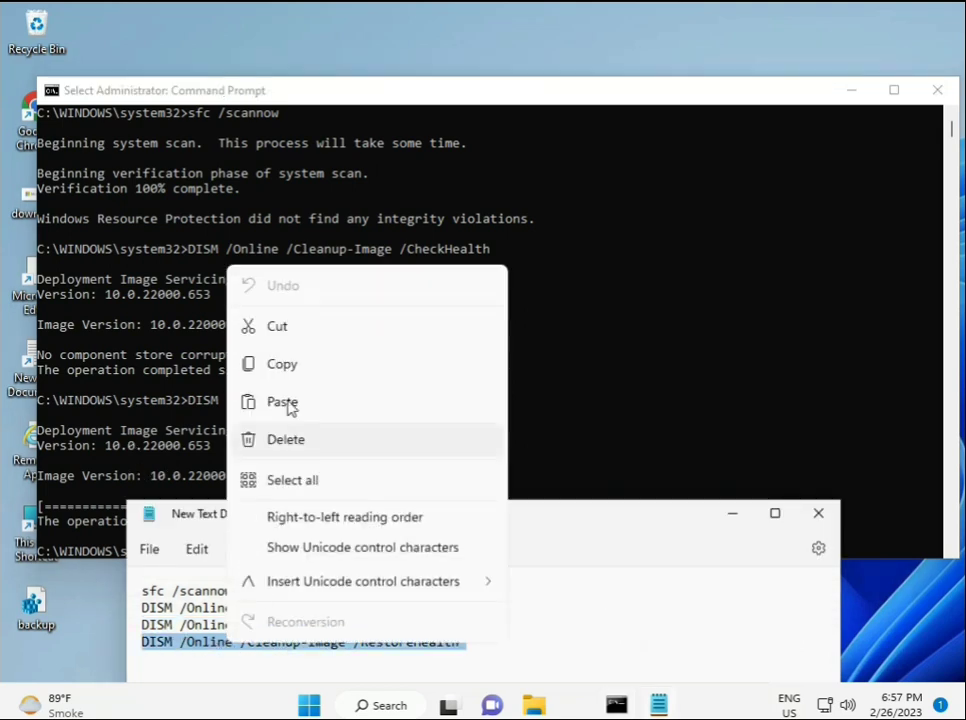
pyautogui.click(289, 370)
# Paste the copied command DISM /Online /Cleanup-Image /RestoreHealth into the administrator Command Prompt and run it.
pyautogui.click(205, 548)
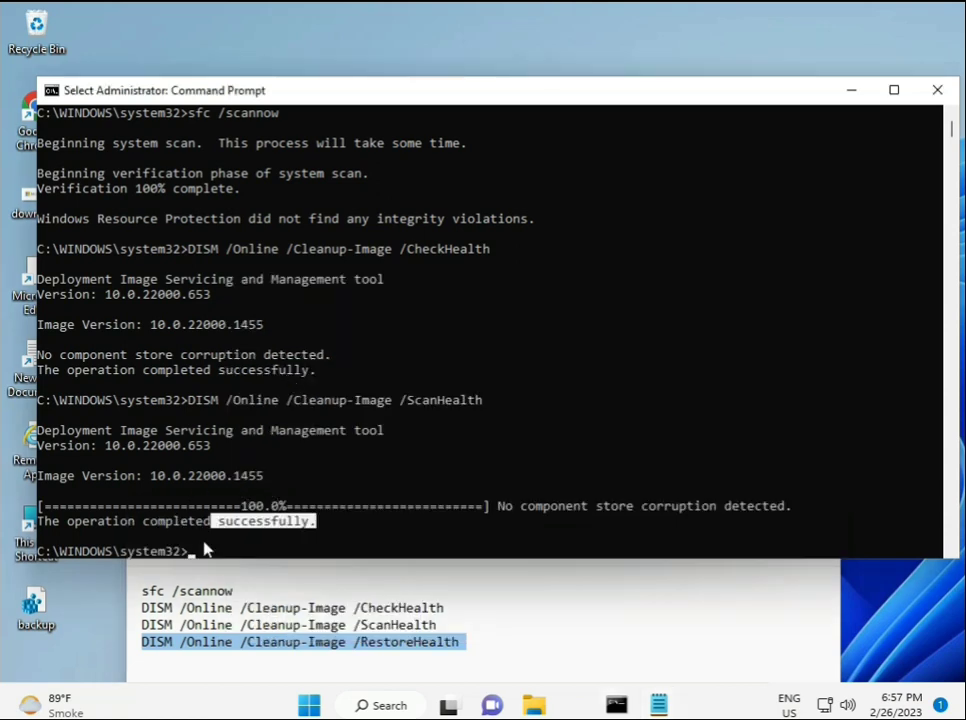
pyautogui.click(193, 558)
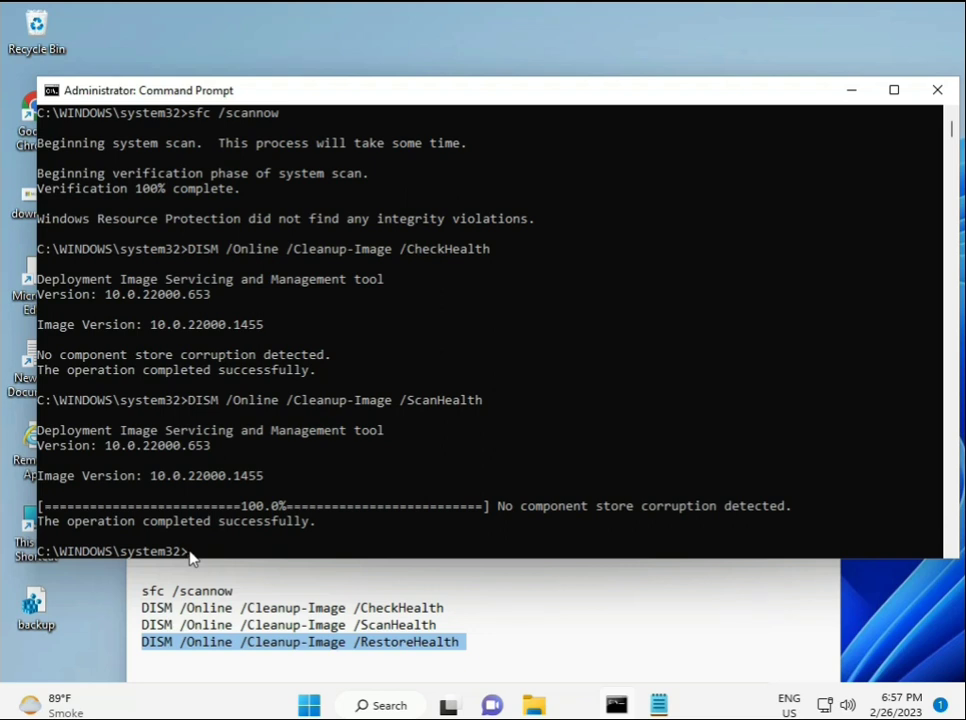
pyautogui.click(190, 557)
pyautogui.hotkey('ctrl', 'v')
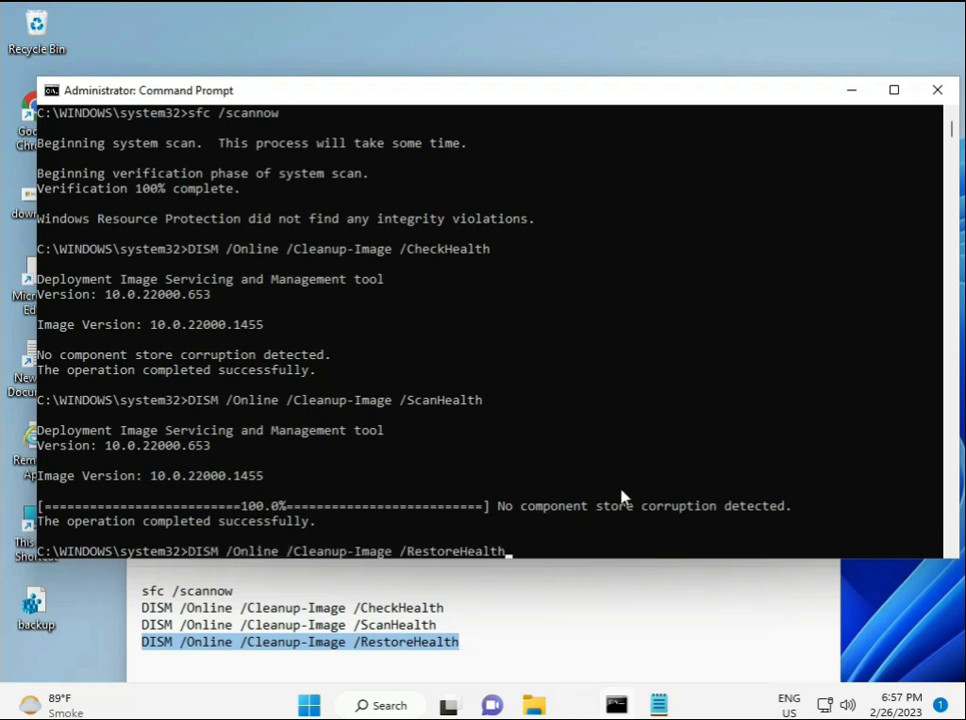
pyautogui.press('Return')
pyautogui.scroll(-3, 571, 457)
pyautogui.scroll(9, 244, 463)
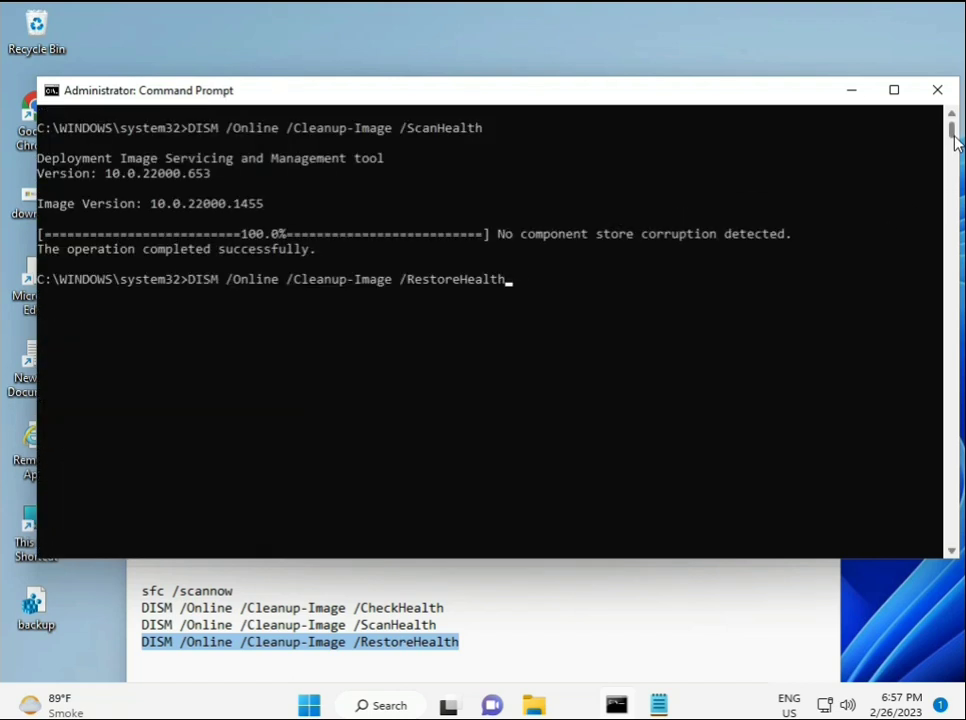
pyautogui.click(191, 283)
pyautogui.press('Escape')
pyautogui.press('Return')
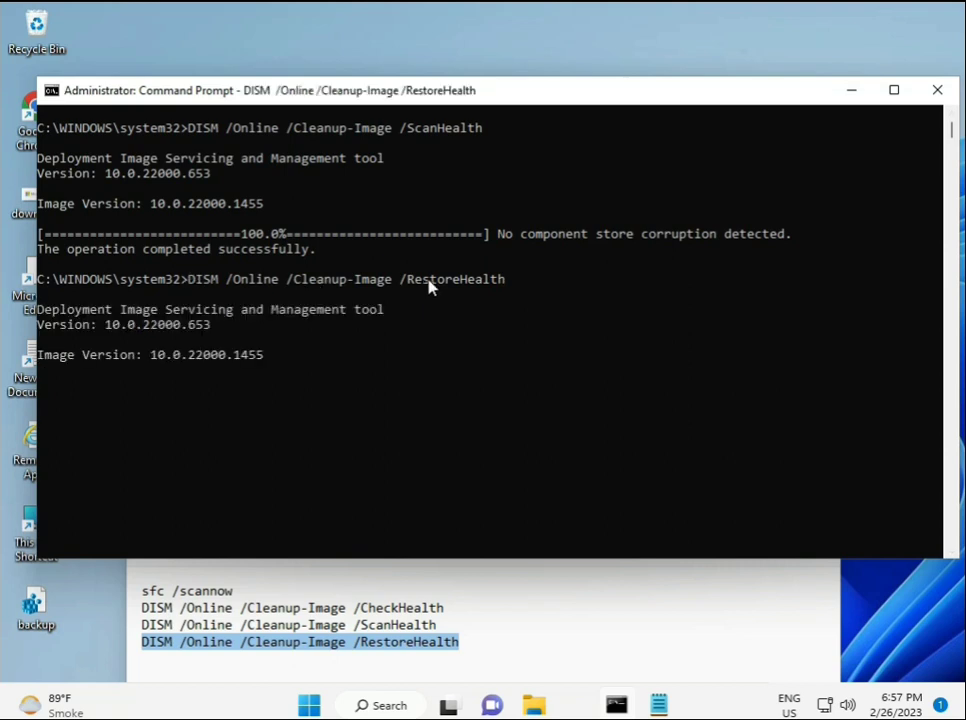